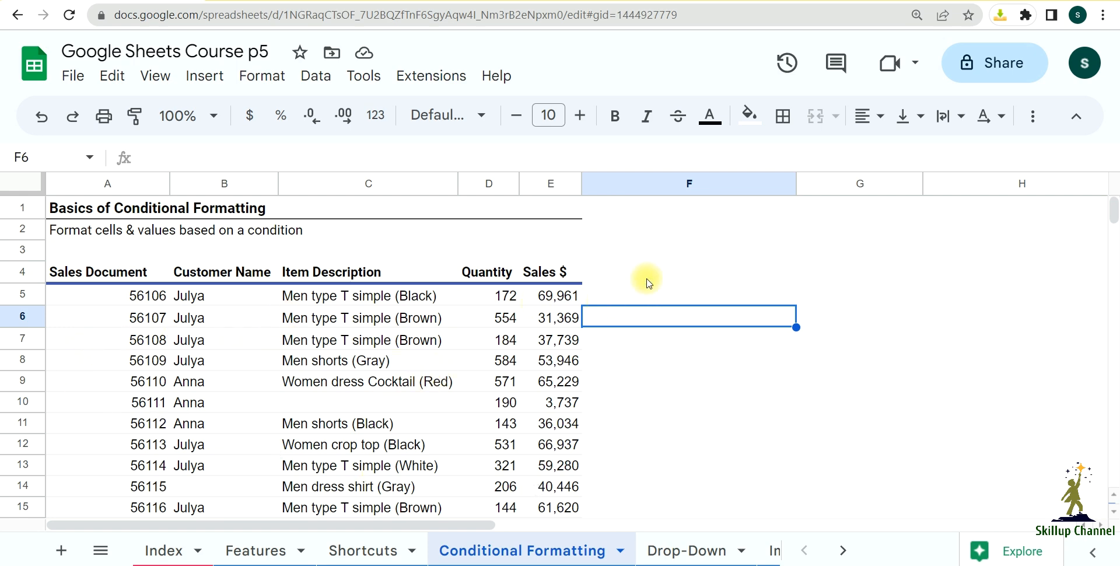
Step: Look through the Sales $ column to see which values the formatting can be based on
{"action": "left_click", "coordinate": [705, 281]}
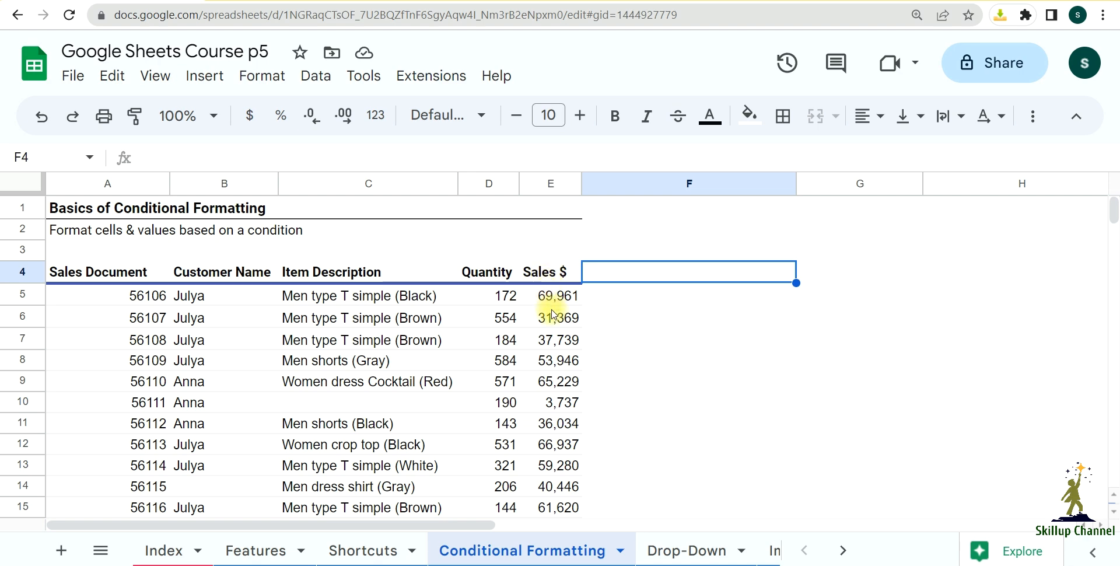
{"action": "left_click", "coordinate": [544, 186]}
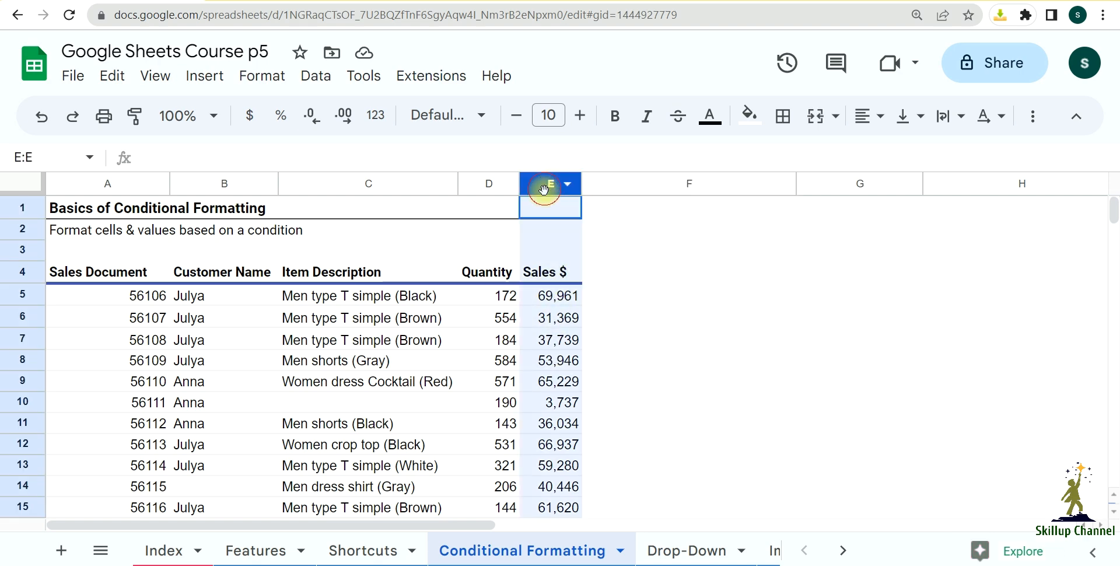
{"action": "left_click", "coordinate": [624, 319]}
{"action": "scroll", "coordinate": [654, 347], "scroll_direction": "down", "scroll_amount": 2}
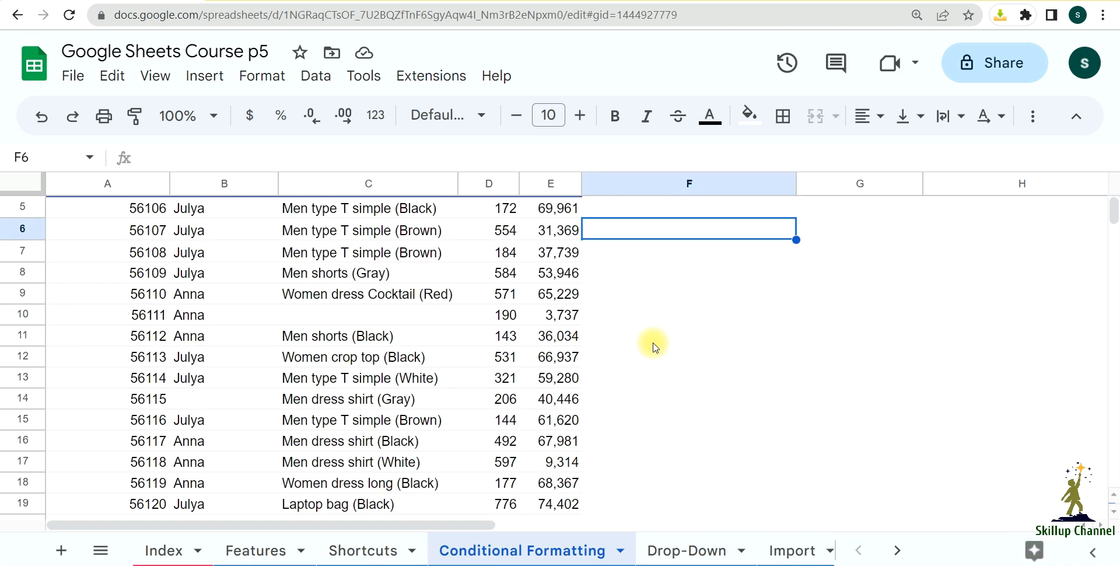
{"action": "scroll", "coordinate": [648, 359], "scroll_direction": "up", "scroll_amount": 2}
{"action": "scroll", "coordinate": [642, 373], "scroll_direction": "down", "scroll_amount": 2}
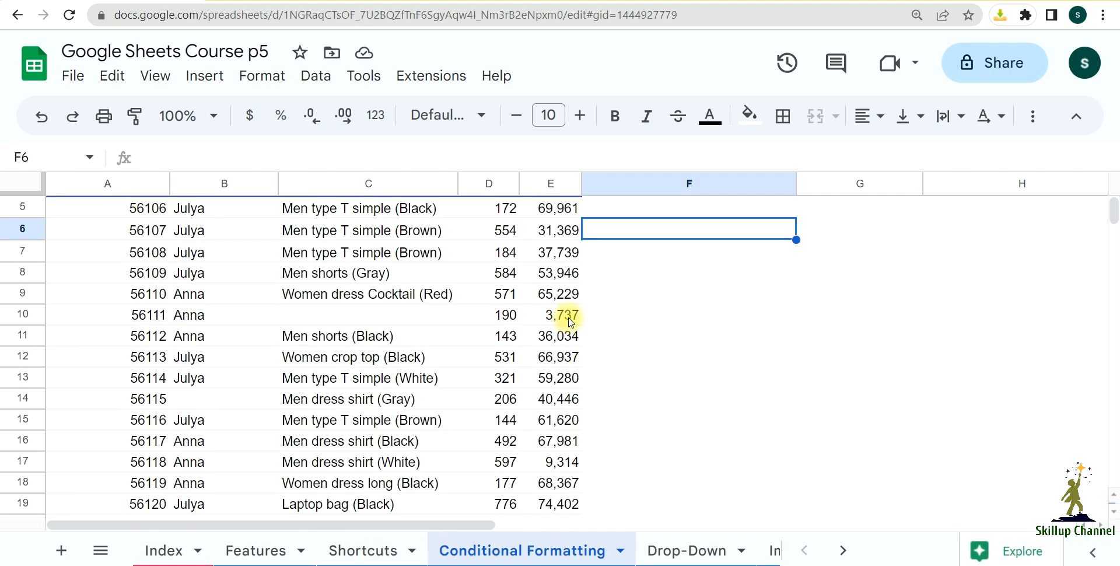
{"action": "scroll", "coordinate": [572, 356], "scroll_direction": "up", "scroll_amount": 2}
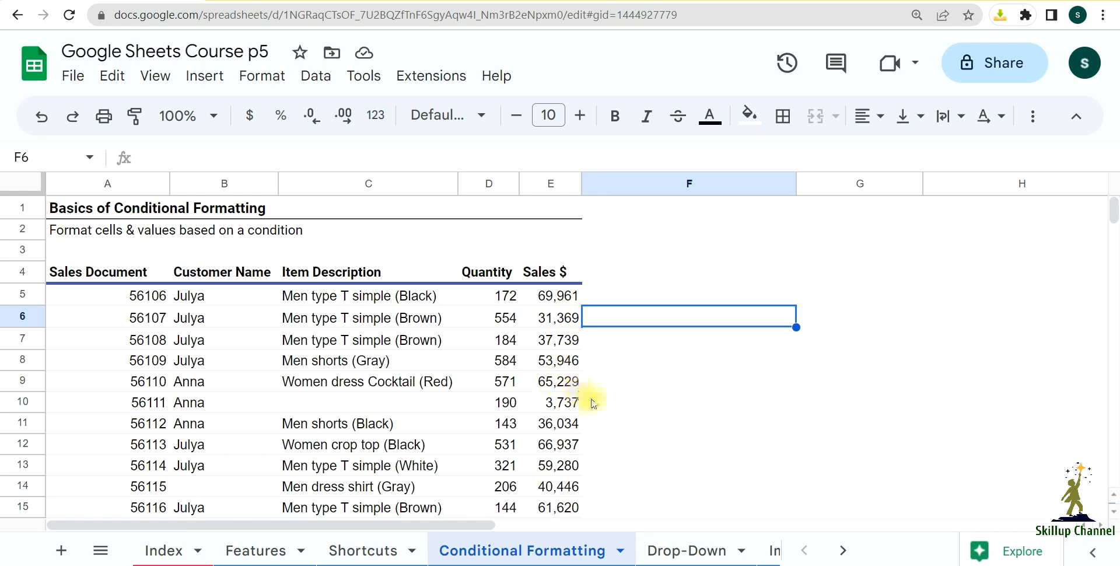
{"action": "scroll", "coordinate": [594, 401], "scroll_direction": "down", "scroll_amount": 2}
{"action": "scroll", "coordinate": [597, 403], "scroll_direction": "up", "scroll_amount": 2}
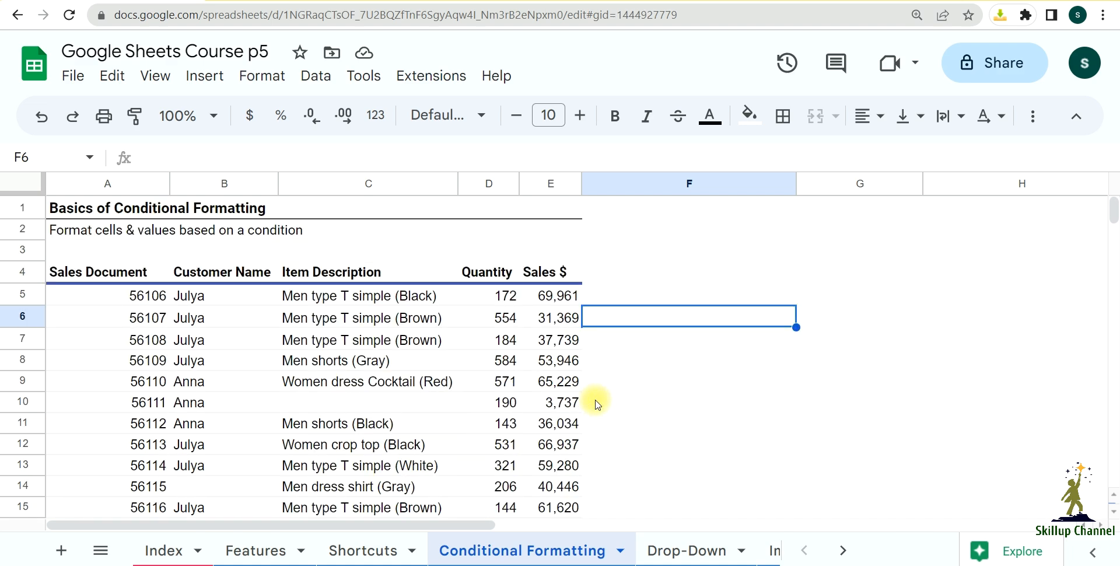
{"action": "left_click", "coordinate": [622, 386]}
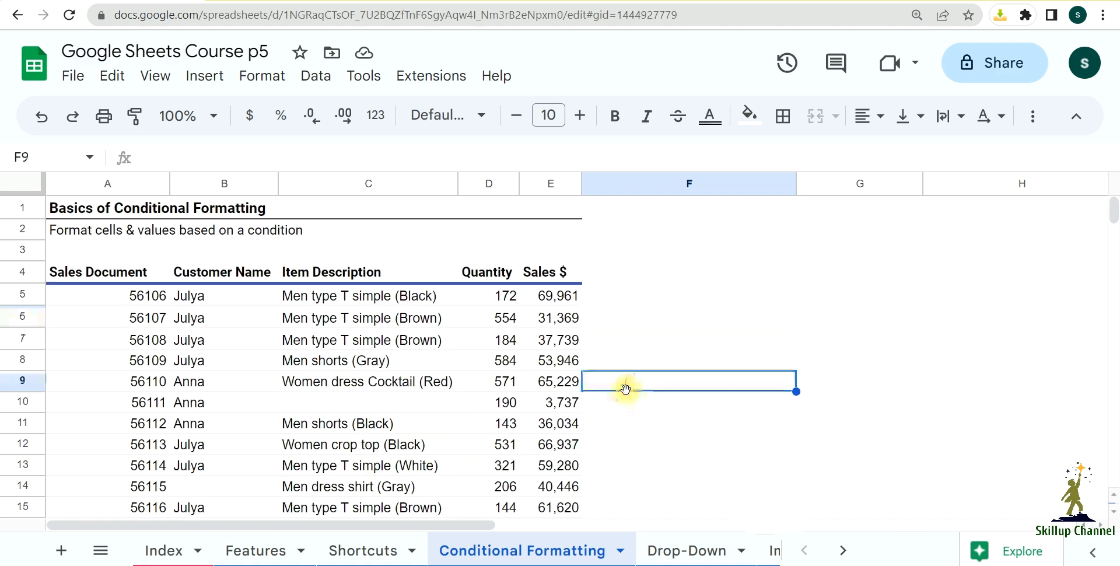
{"action": "left_click", "coordinate": [561, 301]}
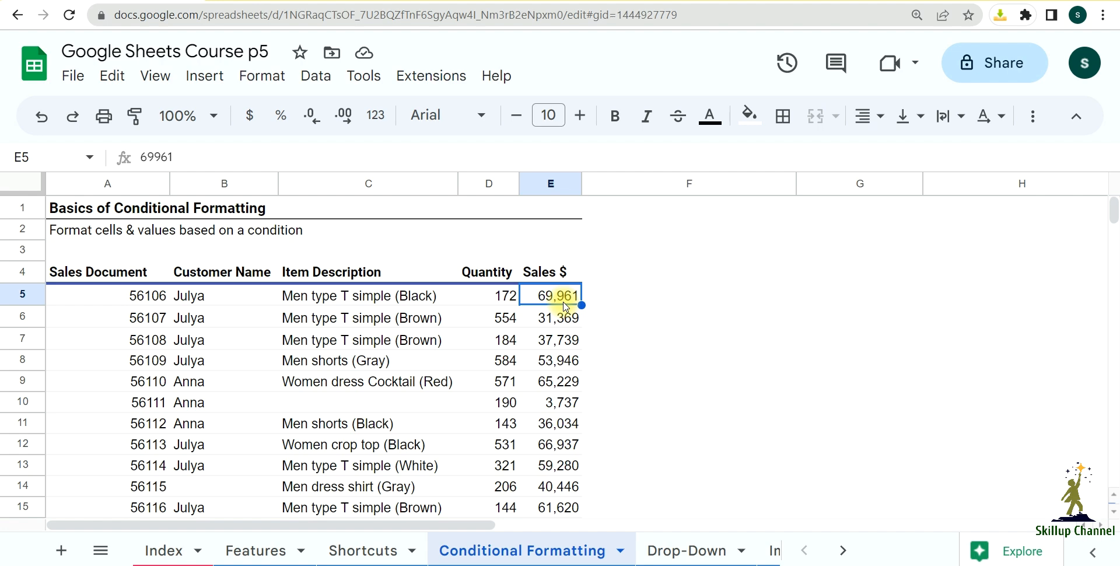
{"action": "left_click", "coordinate": [640, 341]}
{"action": "left_click", "coordinate": [565, 304]}
{"action": "left_click_drag", "start_coordinate": [562, 299], "coordinate": [550, 219]}
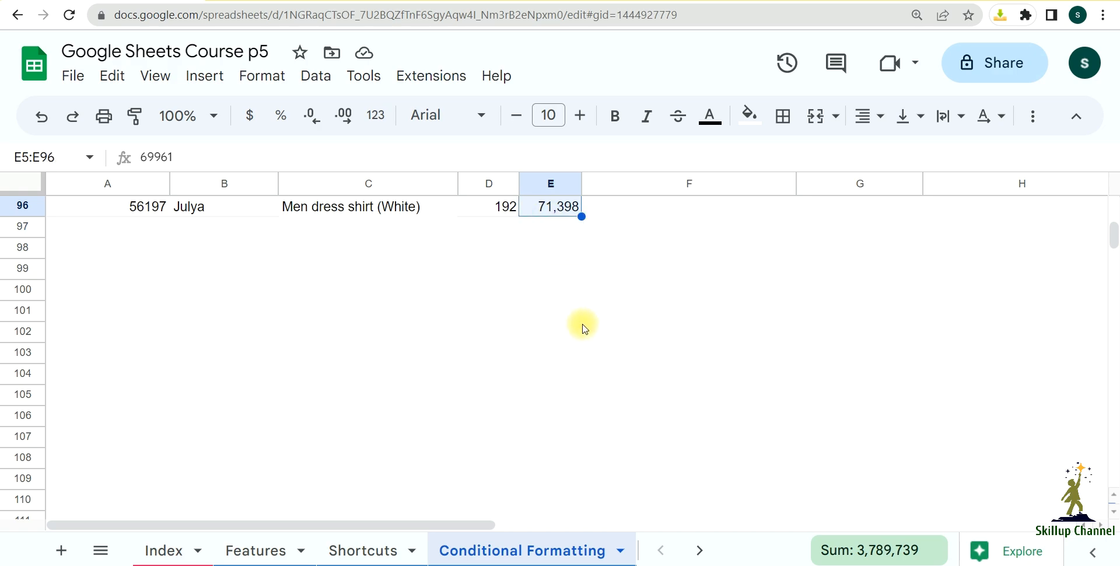
{"action": "scroll", "coordinate": [582, 355], "scroll_direction": "up", "scroll_amount": 20}
{"action": "scroll", "coordinate": [588, 366], "scroll_direction": "down", "scroll_amount": 8}
{"action": "scroll", "coordinate": [587, 366], "scroll_direction": "up", "scroll_amount": 9}
{"action": "scroll", "coordinate": [587, 366], "scroll_direction": "down", "scroll_amount": 12}
{"action": "scroll", "coordinate": [587, 366], "scroll_direction": "down", "scroll_amount": 20}
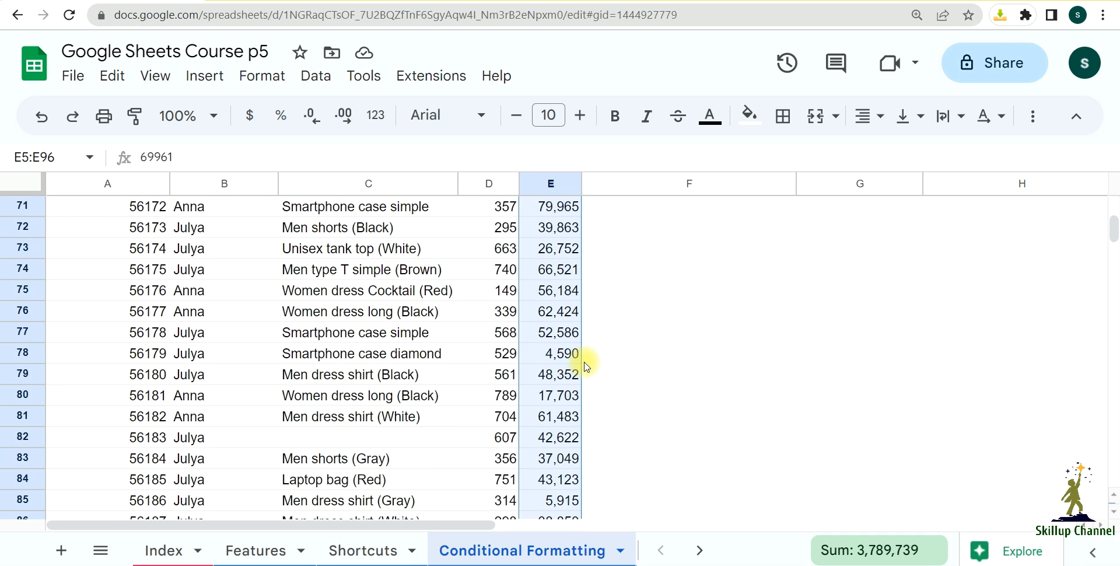
{"action": "scroll", "coordinate": [586, 367], "scroll_direction": "up", "scroll_amount": 20}
{"action": "scroll", "coordinate": [585, 367], "scroll_direction": "up", "scroll_amount": 5}
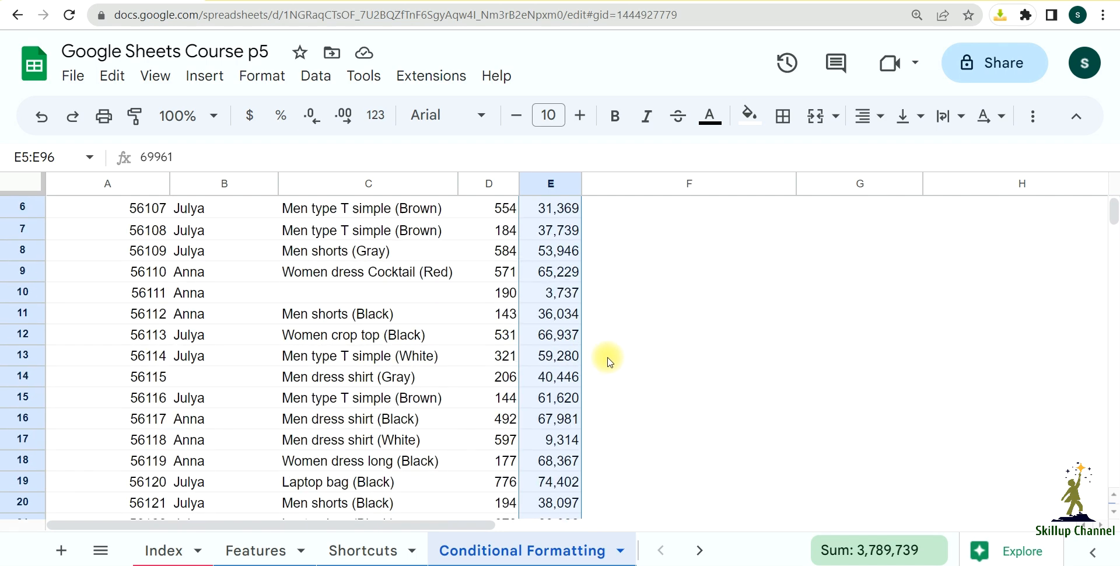
{"action": "left_click", "coordinate": [635, 362]}
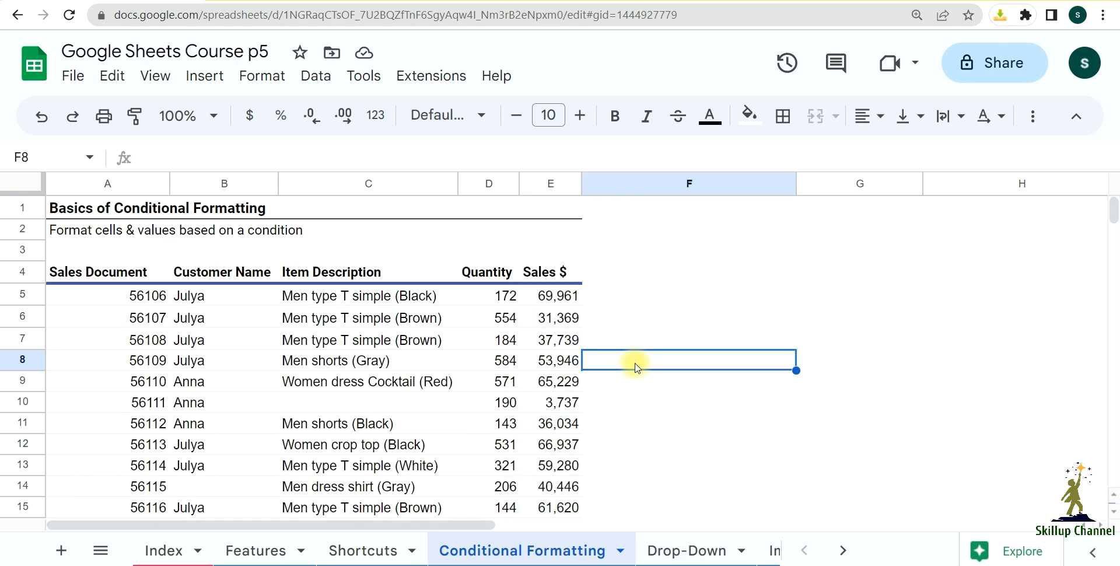
Step: Select all the Sales $ values in E5:E96, without the header, and check the extent of the selection
{"action": "left_click", "coordinate": [557, 301]}
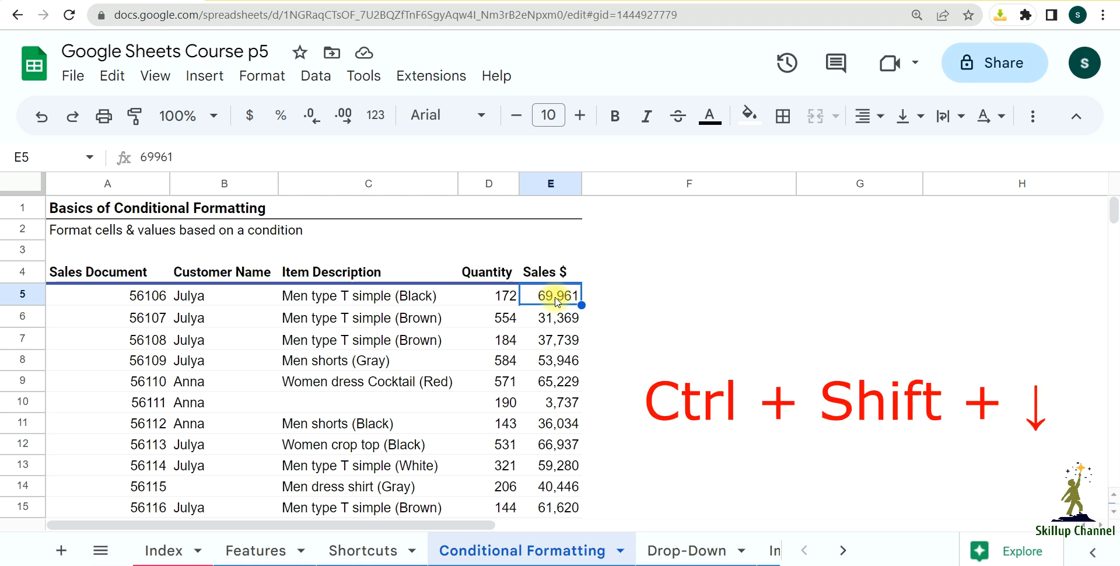
{"action": "key", "text": "ctrl+shift+Down"}
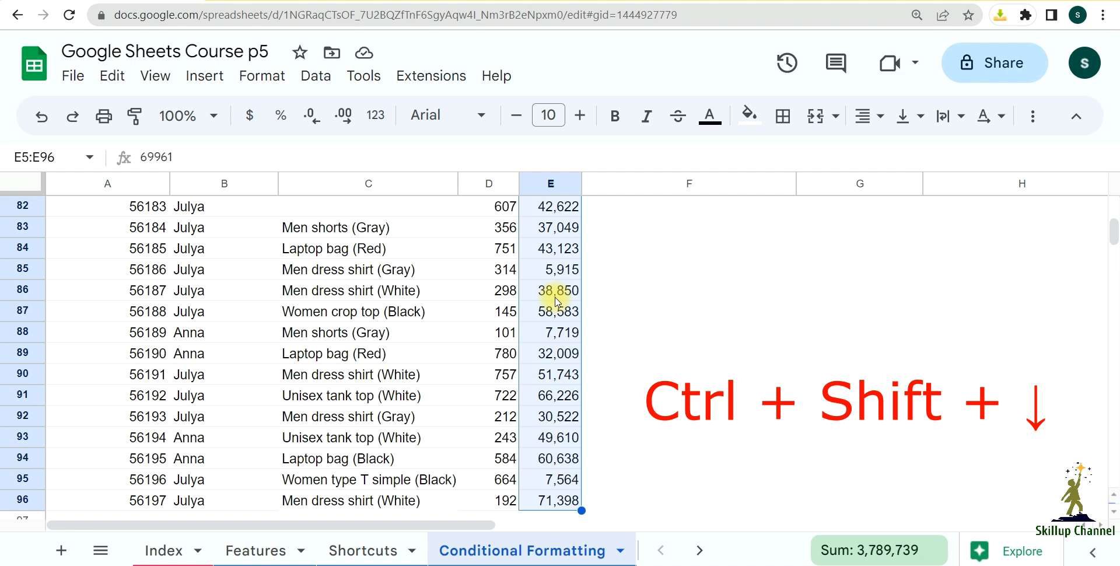
{"action": "scroll", "coordinate": [533, 400], "scroll_direction": "down", "scroll_amount": 4}
{"action": "scroll", "coordinate": [618, 462], "scroll_direction": "up", "scroll_amount": 20}
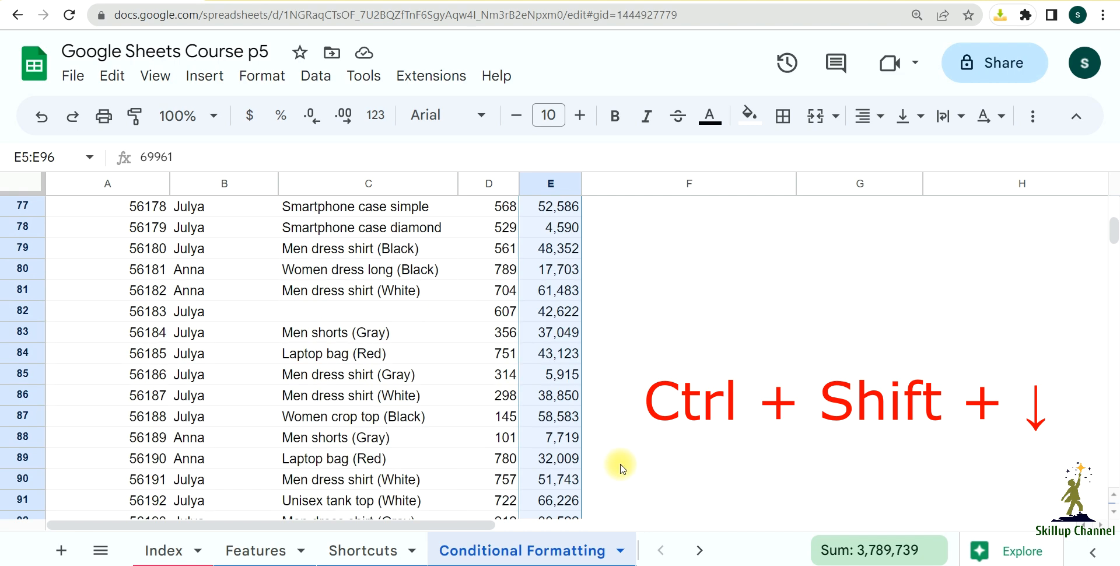
{"action": "scroll", "coordinate": [622, 467], "scroll_direction": "up", "scroll_amount": 9}
{"action": "scroll", "coordinate": [621, 467], "scroll_direction": "down", "scroll_amount": 5}
{"action": "scroll", "coordinate": [622, 467], "scroll_direction": "up", "scroll_amount": 5}
{"action": "scroll", "coordinate": [619, 466], "scroll_direction": "down", "scroll_amount": 3}
{"action": "scroll", "coordinate": [619, 466], "scroll_direction": "up", "scroll_amount": 3}
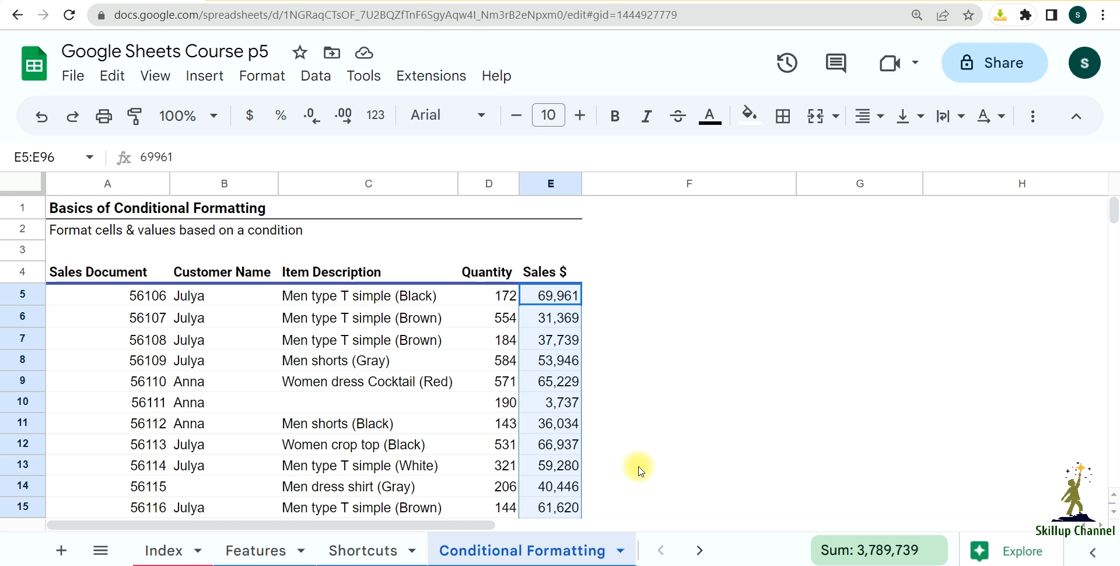
{"action": "scroll", "coordinate": [724, 279], "scroll_direction": "down", "scroll_amount": 1}
{"action": "scroll", "coordinate": [719, 325], "scroll_direction": "up", "scroll_amount": 1}
{"action": "scroll", "coordinate": [719, 325], "scroll_direction": "down", "scroll_amount": 1}
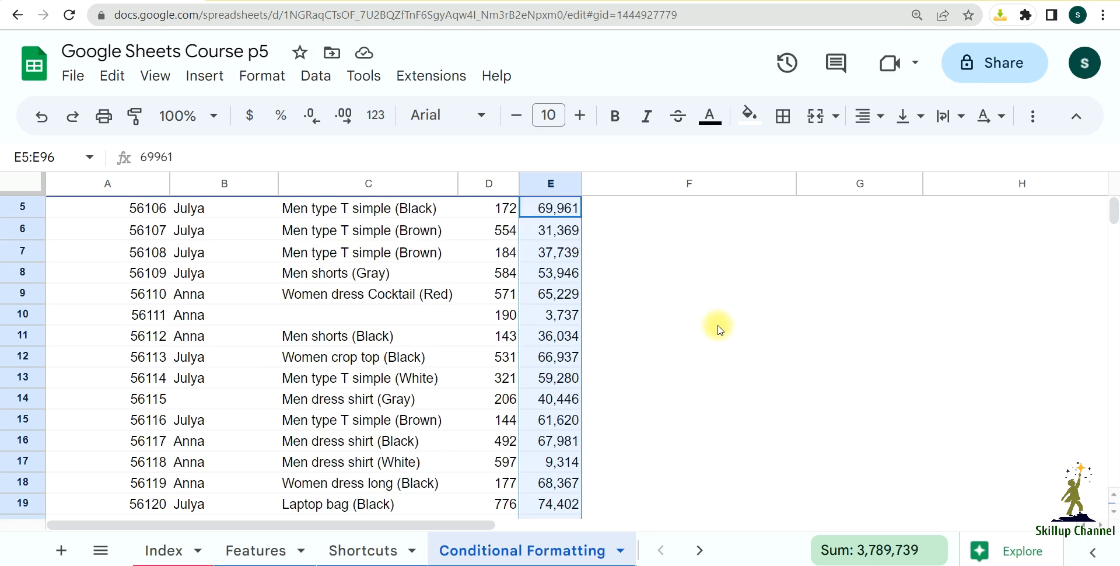
Step: Start a conditional format rule for the selected Sales $ values and make it a color scale
{"action": "left_click", "coordinate": [750, 125]}
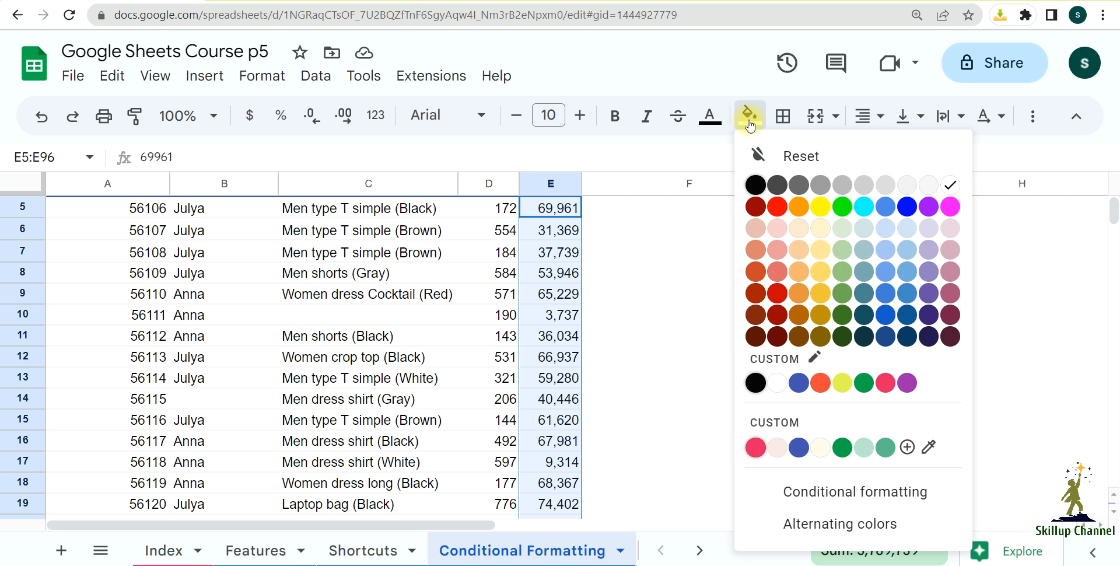
{"action": "left_click", "coordinate": [842, 496]}
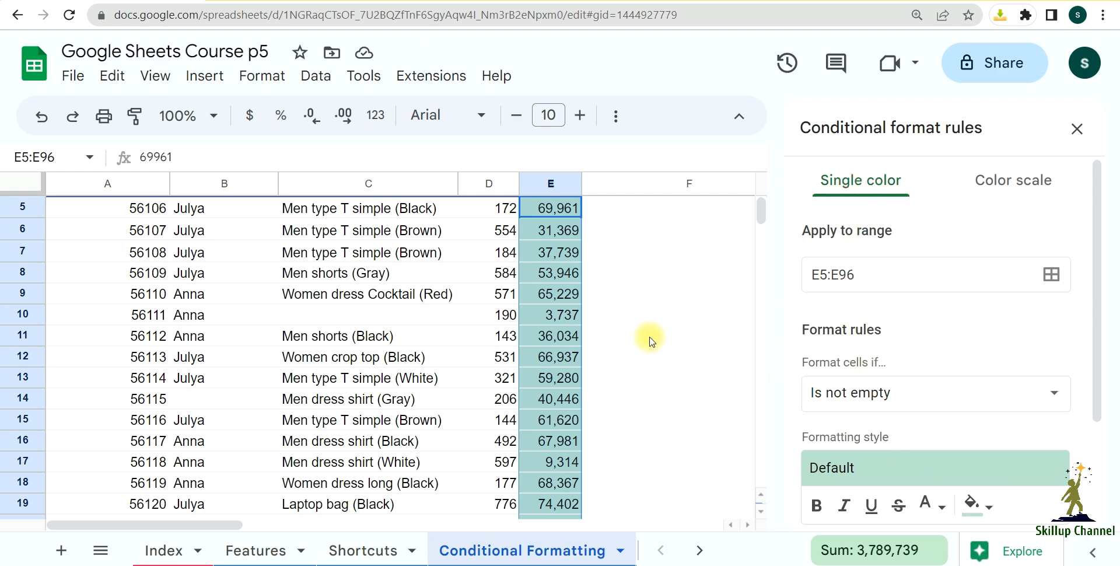
{"action": "left_click", "coordinate": [1015, 187]}
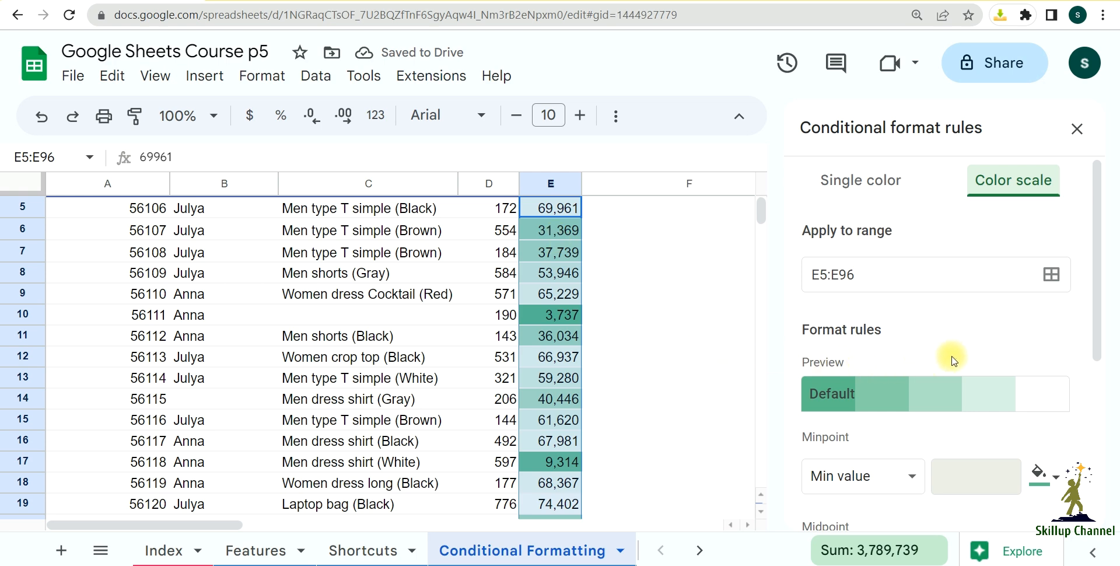
{"action": "scroll", "coordinate": [953, 360], "scroll_direction": "down", "scroll_amount": 2}
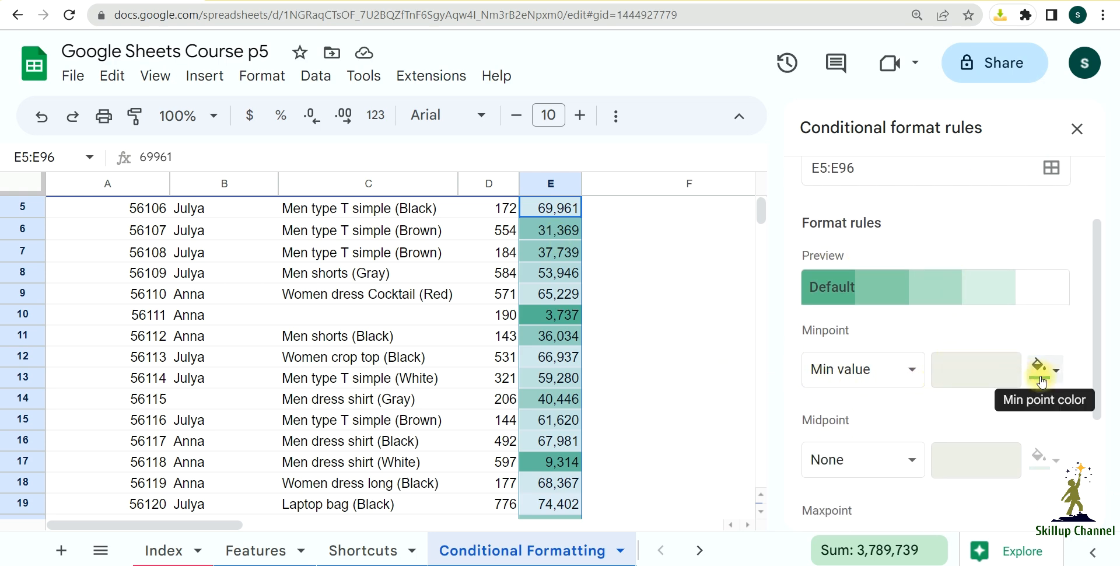
{"action": "scroll", "coordinate": [1049, 386], "scroll_direction": "down", "scroll_amount": 3}
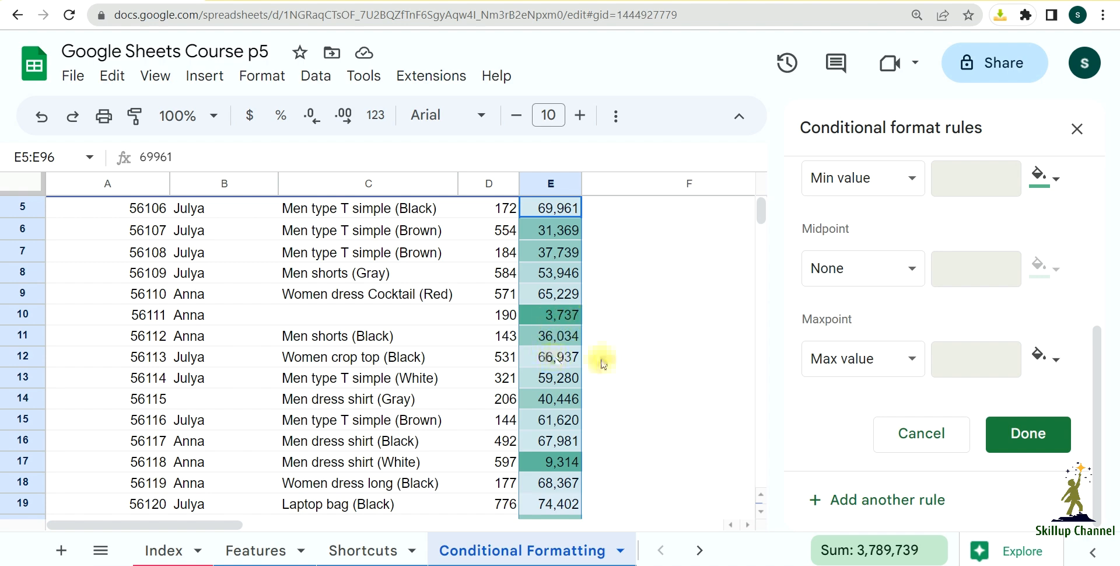
{"action": "scroll", "coordinate": [946, 379], "scroll_direction": "up", "scroll_amount": 2}
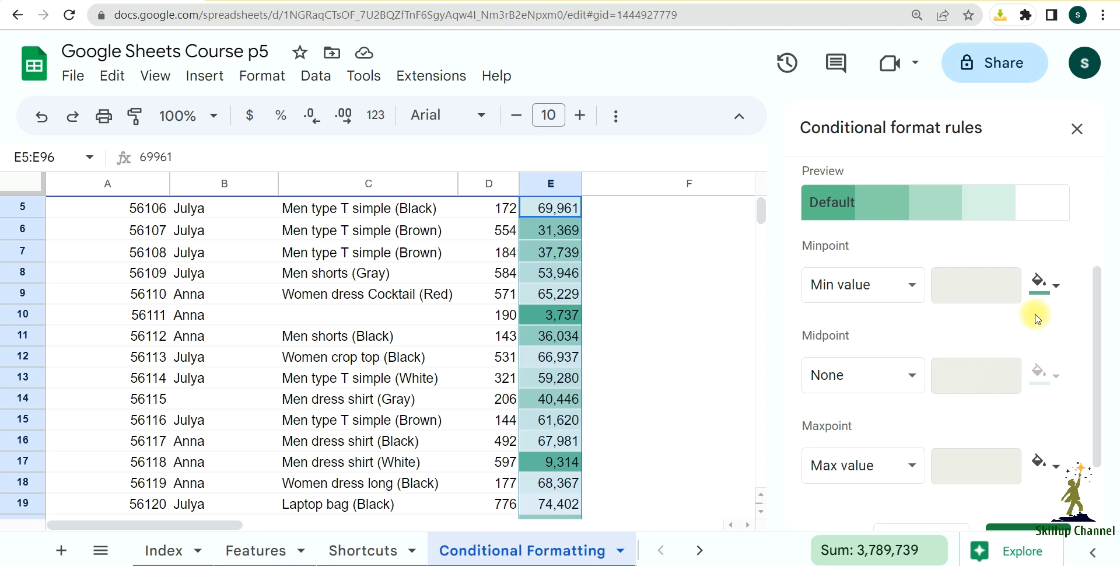
Step: Set the color scale's minpoint to light yellow and its maxpoint to dark yellow 2, and save the rule
{"action": "left_click", "coordinate": [1054, 295]}
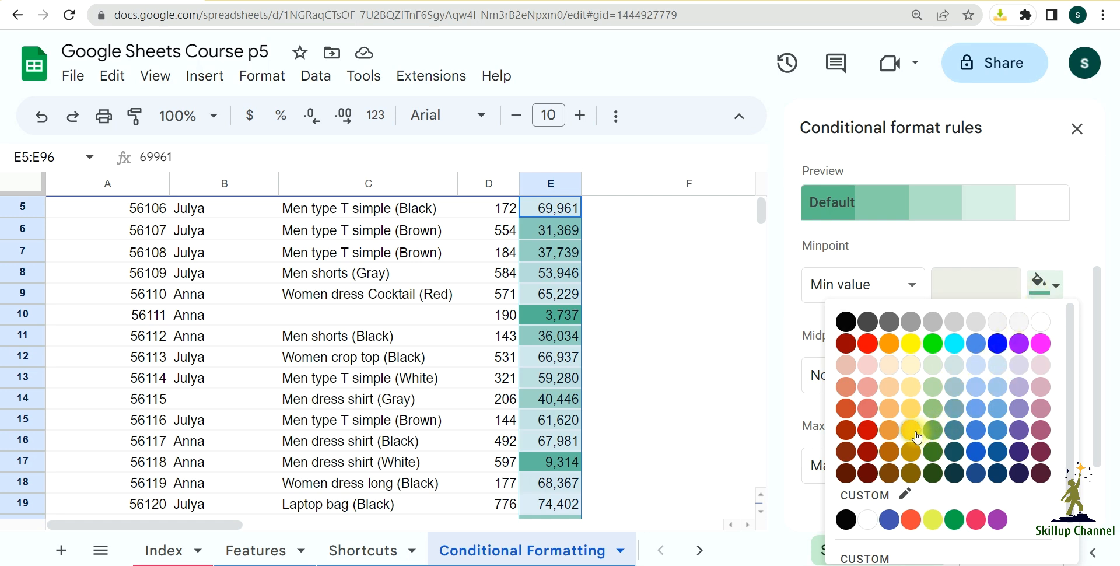
{"action": "left_click", "coordinate": [911, 386]}
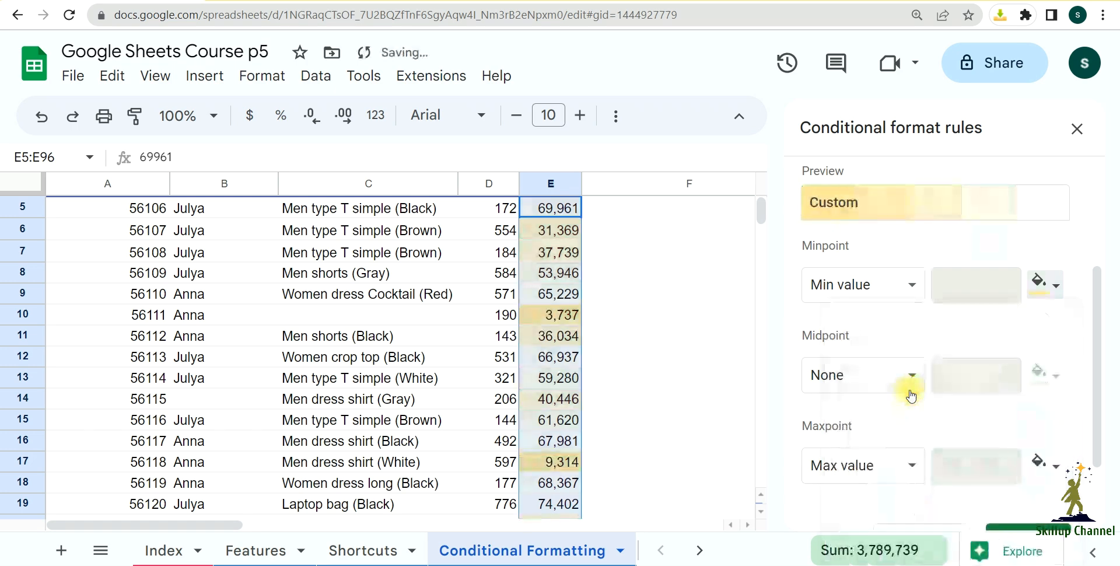
{"action": "left_click", "coordinate": [1057, 465]}
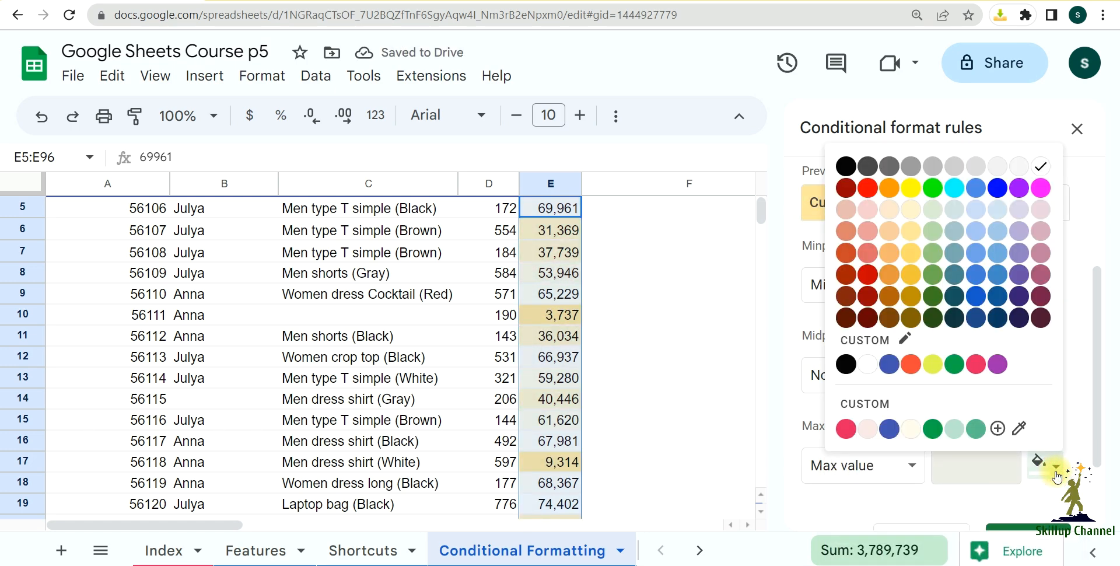
{"action": "left_click", "coordinate": [911, 302]}
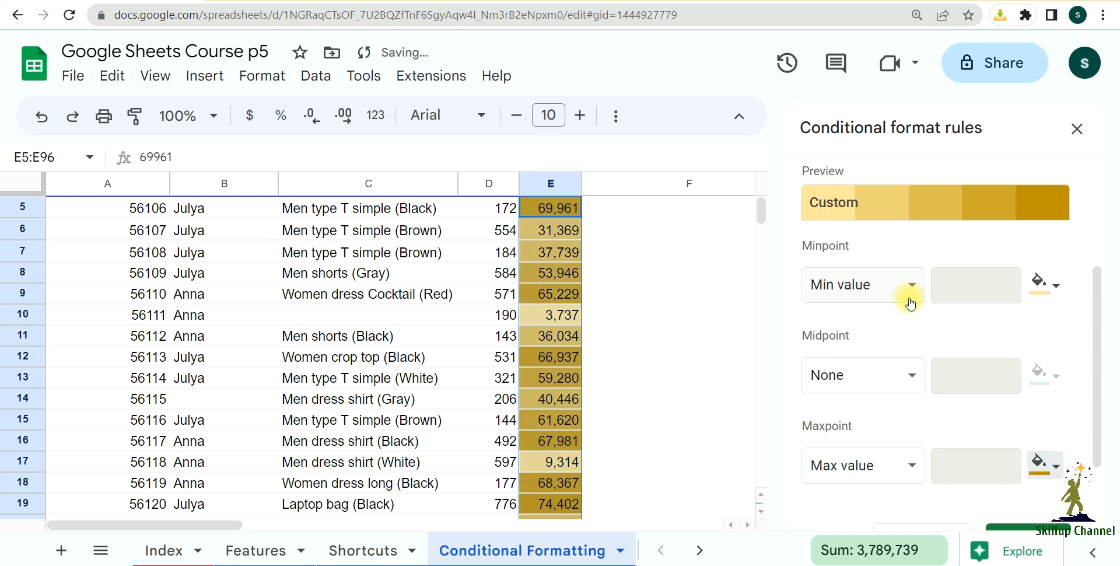
{"action": "scroll", "coordinate": [1047, 464], "scroll_direction": "down", "scroll_amount": 2}
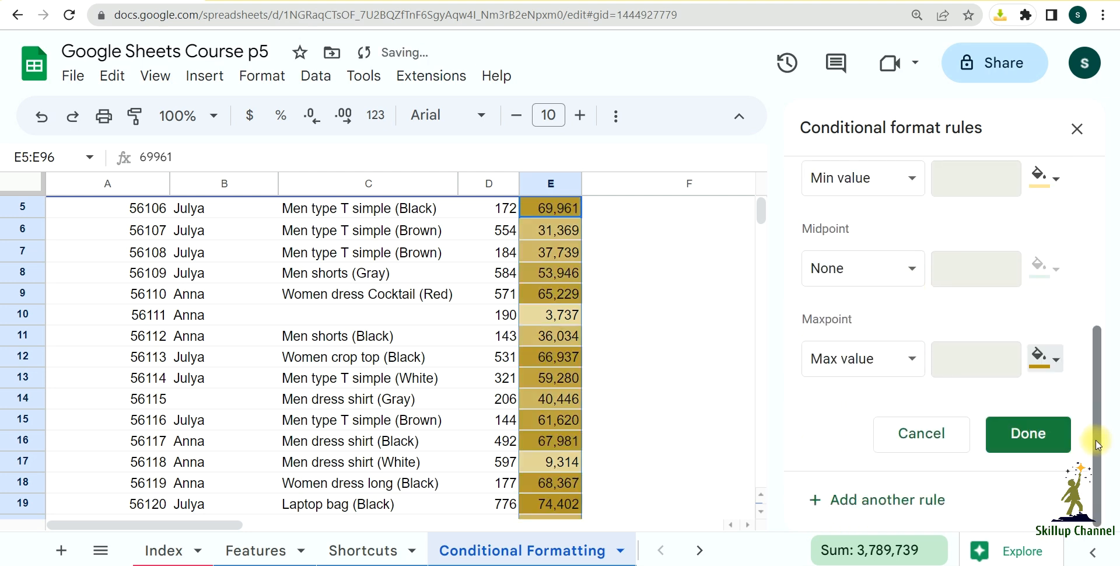
{"action": "left_click", "coordinate": [1060, 446]}
Step: Examine how the color scale shades low and high amounts down the Sales $ column
{"action": "scroll", "coordinate": [692, 402], "scroll_direction": "up", "scroll_amount": 2}
{"action": "scroll", "coordinate": [694, 408], "scroll_direction": "down", "scroll_amount": 5}
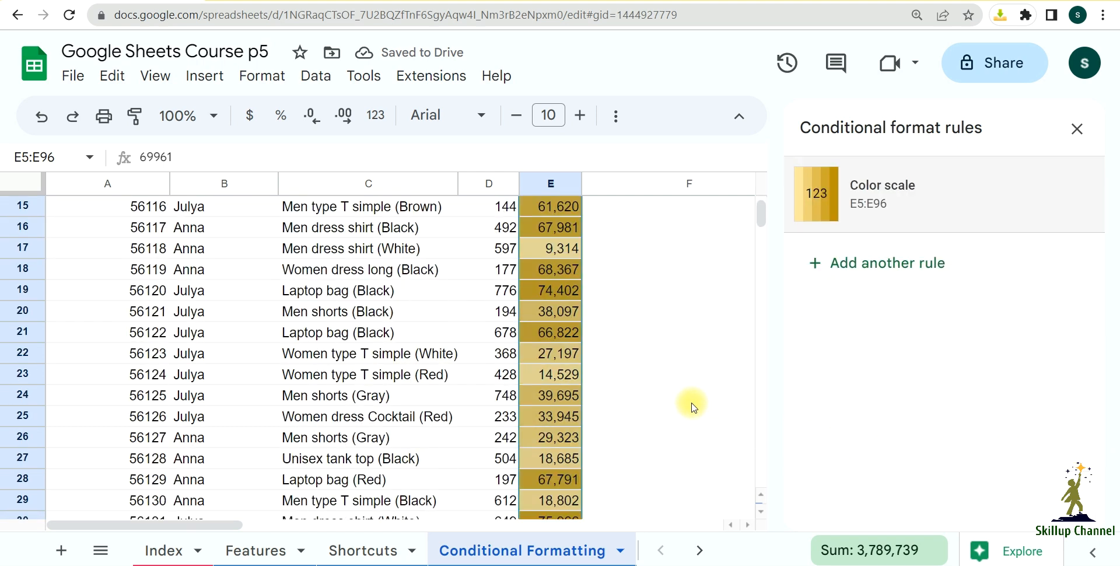
{"action": "scroll", "coordinate": [693, 406], "scroll_direction": "down", "scroll_amount": 4}
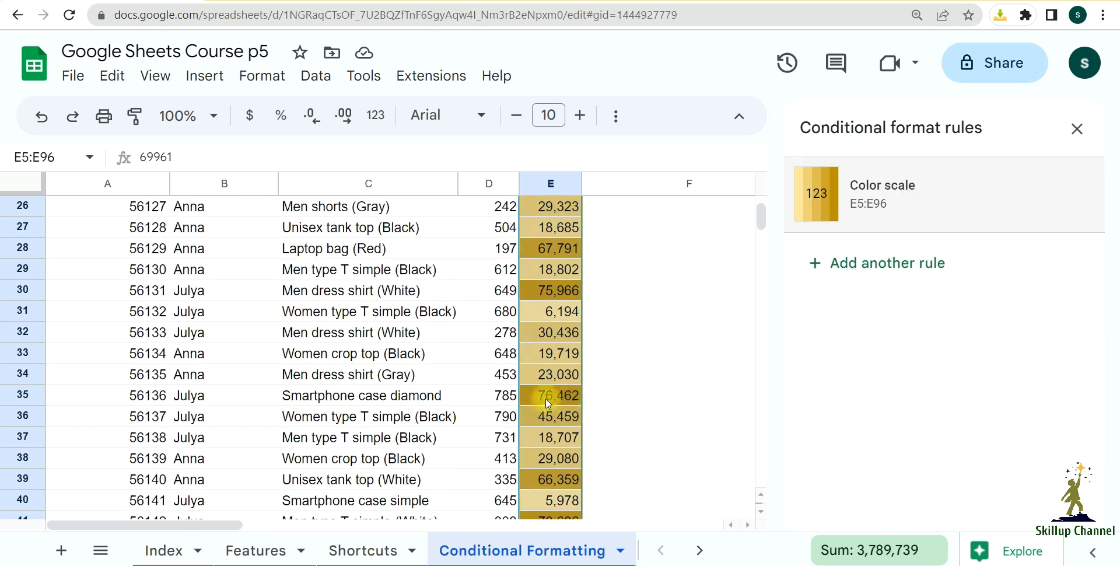
{"action": "scroll", "coordinate": [559, 399], "scroll_direction": "up", "scroll_amount": 7}
{"action": "scroll", "coordinate": [558, 400], "scroll_direction": "up", "scroll_amount": 2}
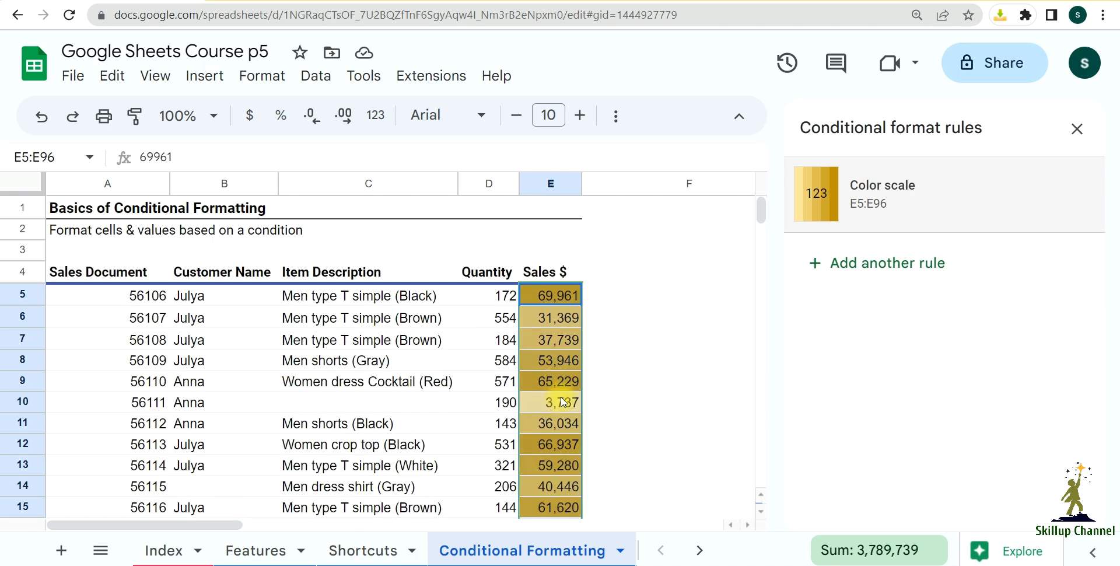
{"action": "scroll", "coordinate": [620, 375], "scroll_direction": "down", "scroll_amount": 3}
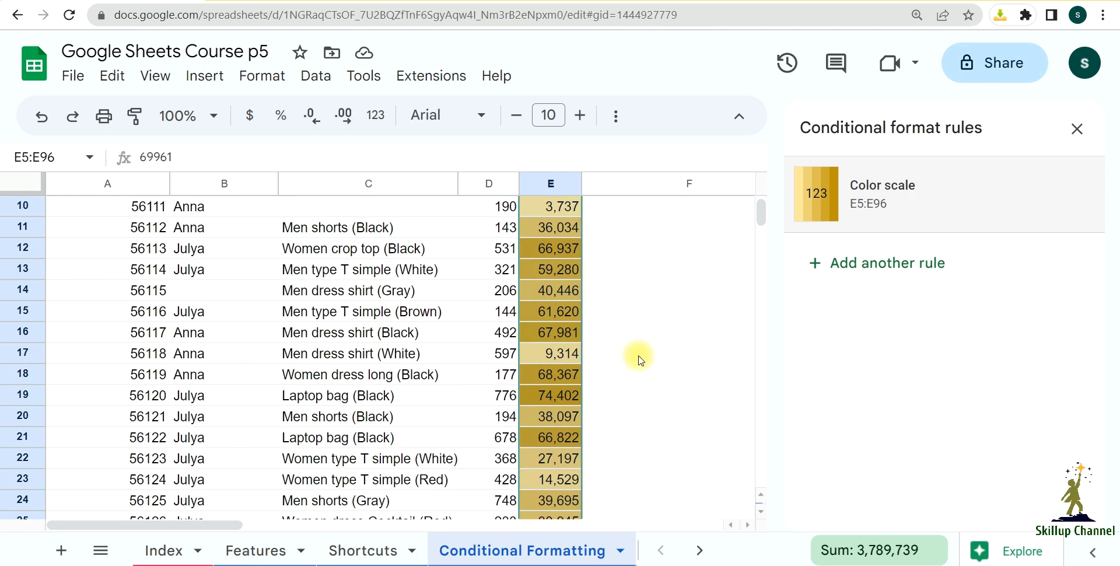
{"action": "scroll", "coordinate": [640, 358], "scroll_direction": "up", "scroll_amount": 2}
{"action": "left_click", "coordinate": [640, 357]}
{"action": "scroll", "coordinate": [641, 411], "scroll_direction": "up", "scroll_amount": 2}
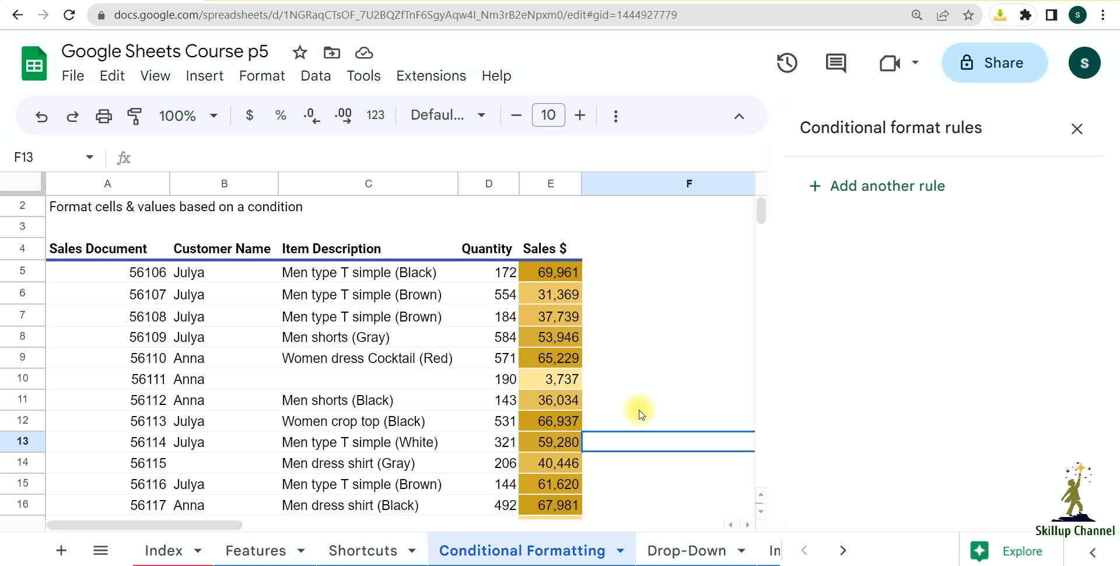
Step: Select all the Item Description entries in C5:C96, without the header and including the blank cells
{"action": "left_click", "coordinate": [350, 272]}
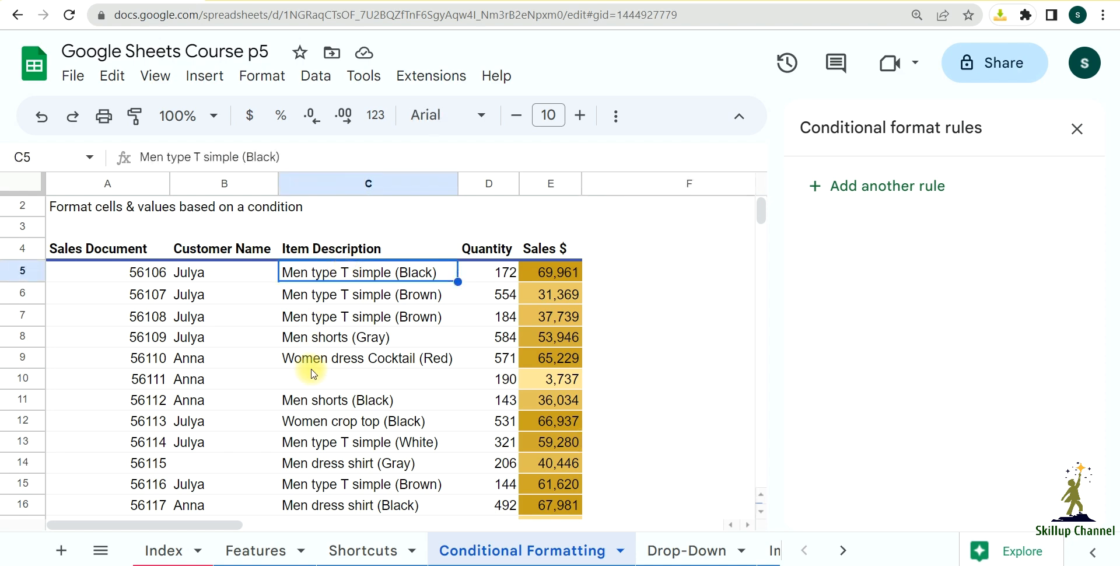
{"action": "scroll", "coordinate": [320, 357], "scroll_direction": "down", "scroll_amount": 3}
{"action": "scroll", "coordinate": [319, 350], "scroll_direction": "up", "scroll_amount": 4}
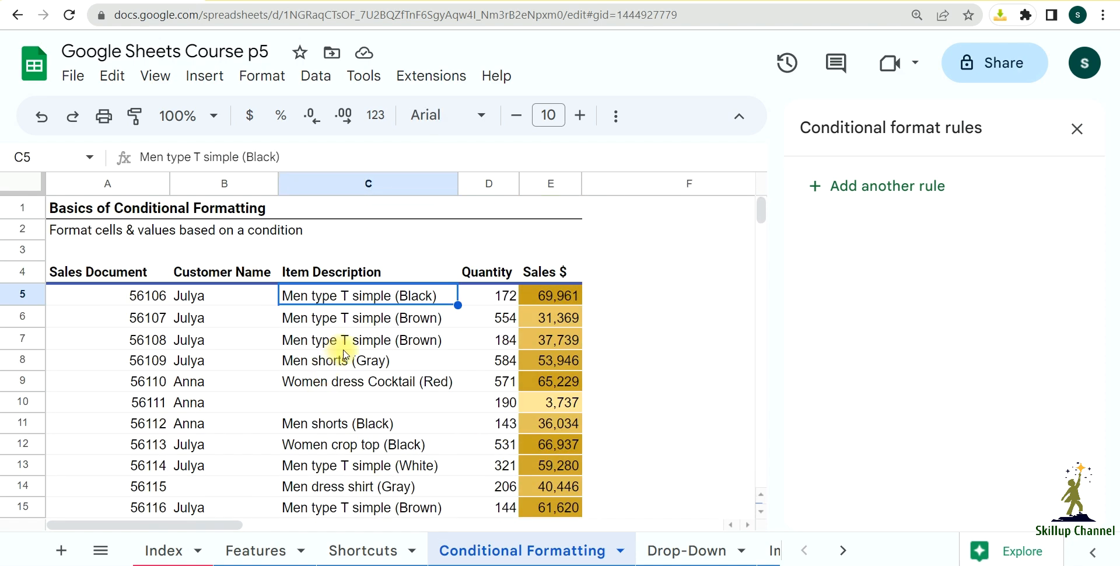
{"action": "scroll", "coordinate": [345, 355], "scroll_direction": "down", "scroll_amount": 1}
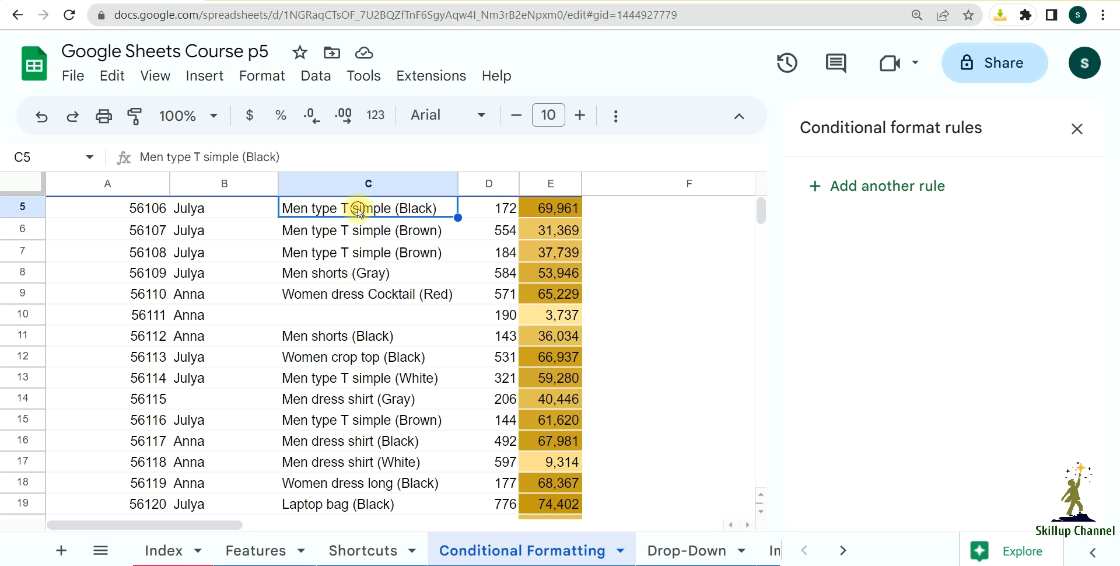
{"action": "scroll", "coordinate": [357, 270], "scroll_direction": "up", "scroll_amount": 1}
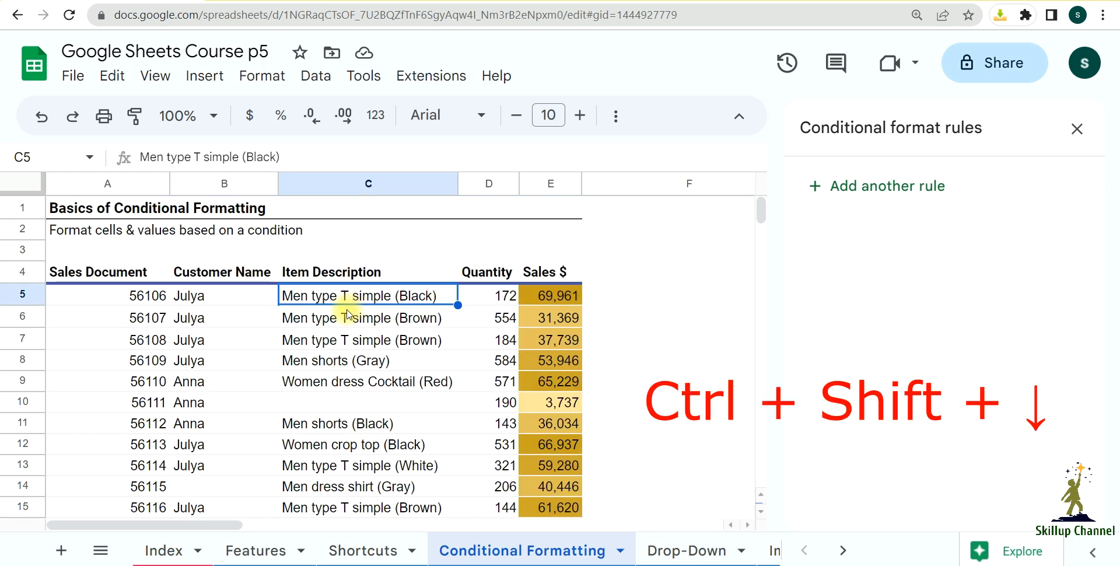
{"action": "key", "text": "ctrl+shift+Down"}
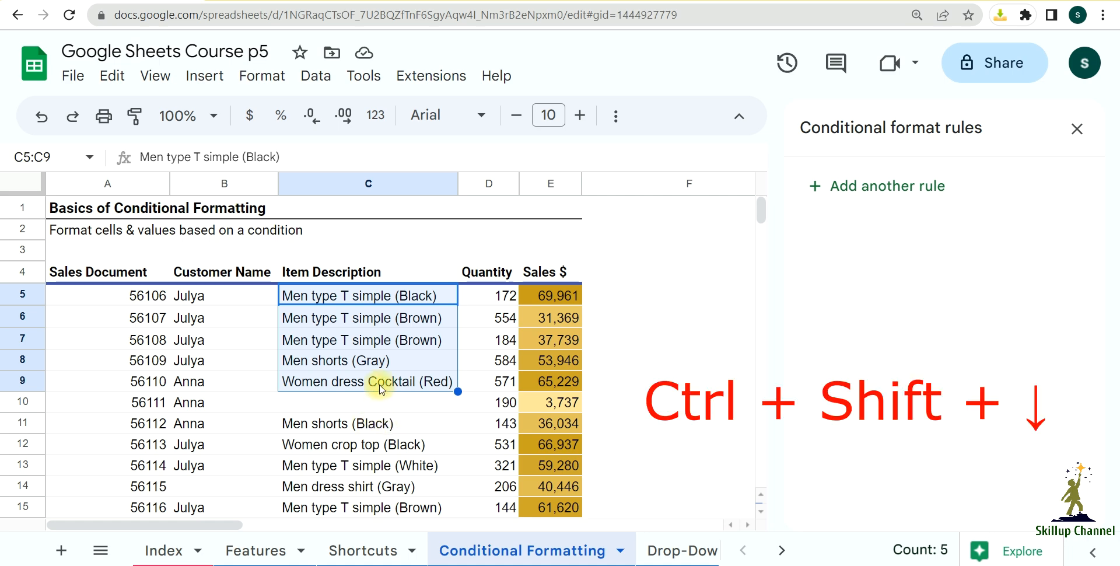
{"action": "key", "text": "ctrl+shift+Down"}
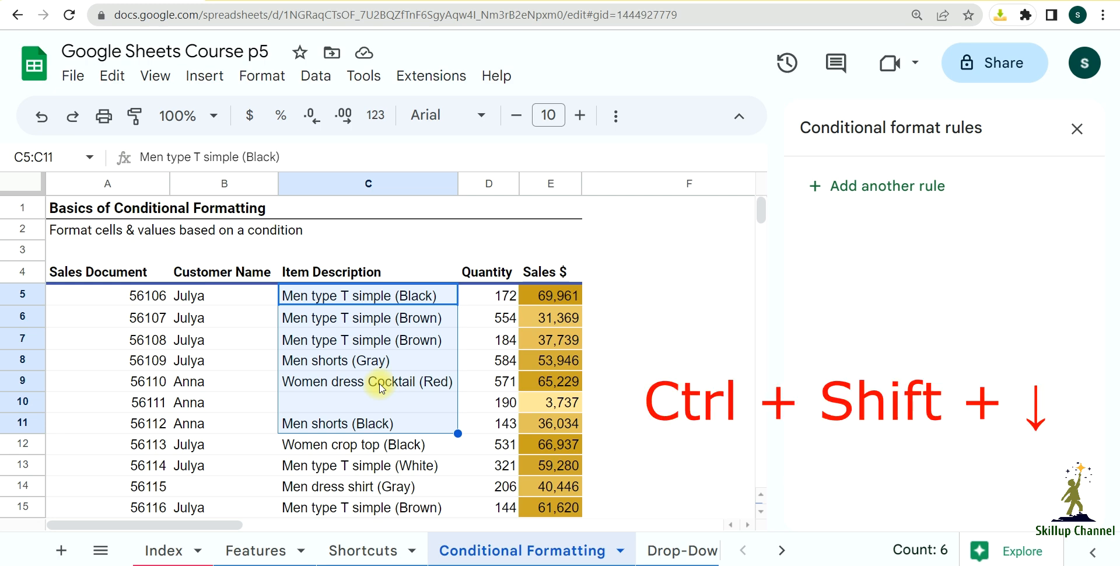
{"action": "key", "text": "ctrl+shift+Down"}
{"action": "scroll", "coordinate": [379, 388], "scroll_direction": "down", "scroll_amount": 2}
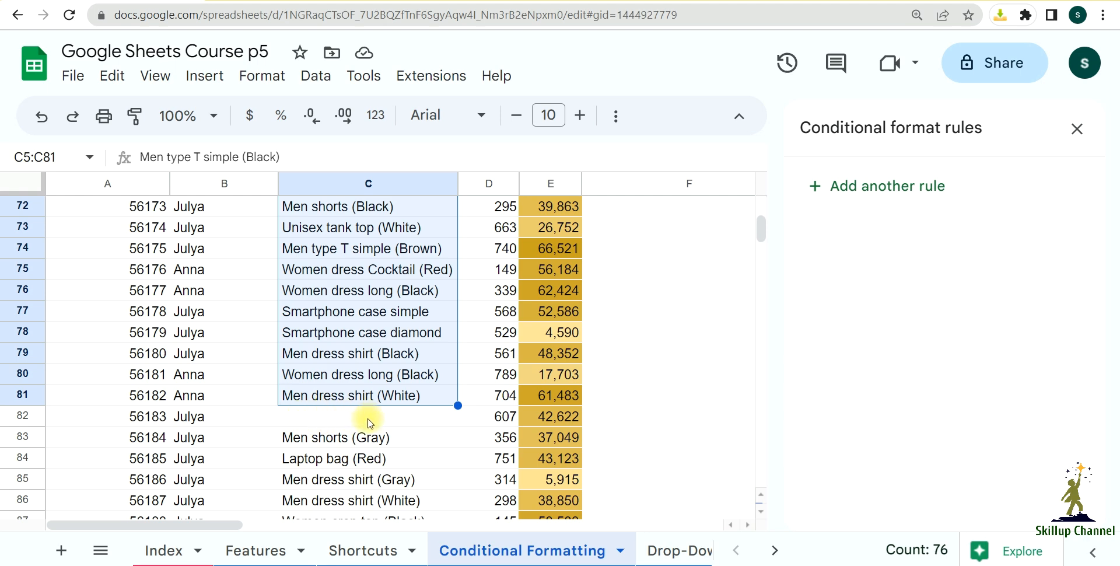
{"action": "key", "text": "ctrl+shift+Down"}
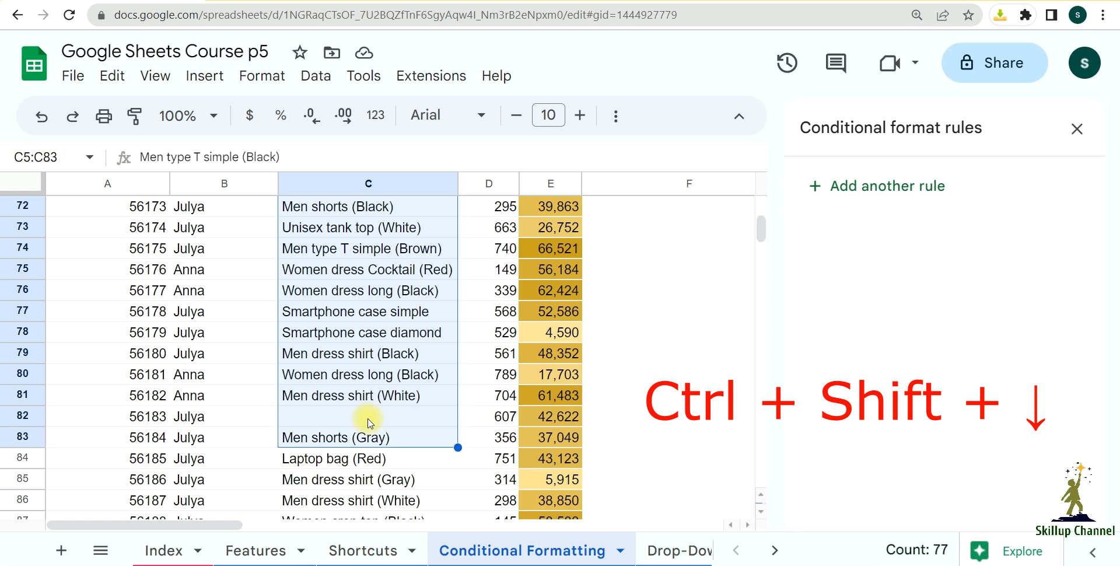
{"action": "key", "text": "shift+Down"}
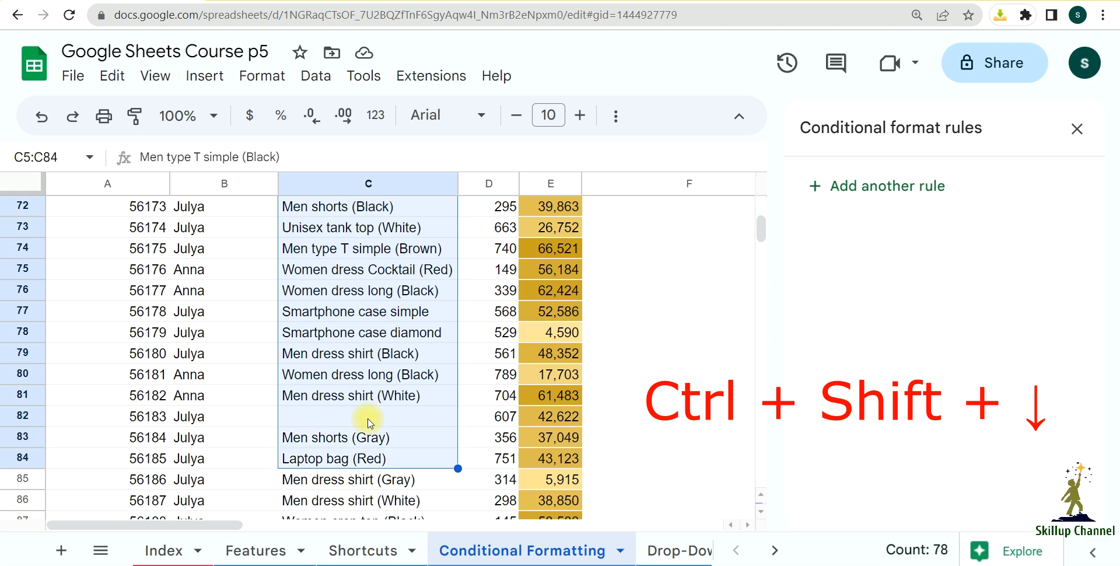
{"action": "key", "text": "shift+Down"}
{"action": "key", "text": "shift+Down"}
{"action": "key", "text": "shift+Down"}
{"action": "key", "text": "shift+Down"}
{"action": "key", "text": "shift+Down"}
{"action": "key", "text": "shift+Down"}
{"action": "key", "text": "shift+Down"}
{"action": "key", "text": "shift+Down"}
{"action": "key", "text": "shift+Down"}
{"action": "key", "text": "shift+Down"}
{"action": "key", "text": "shift+Down"}
{"action": "key", "text": "shift+Down"}
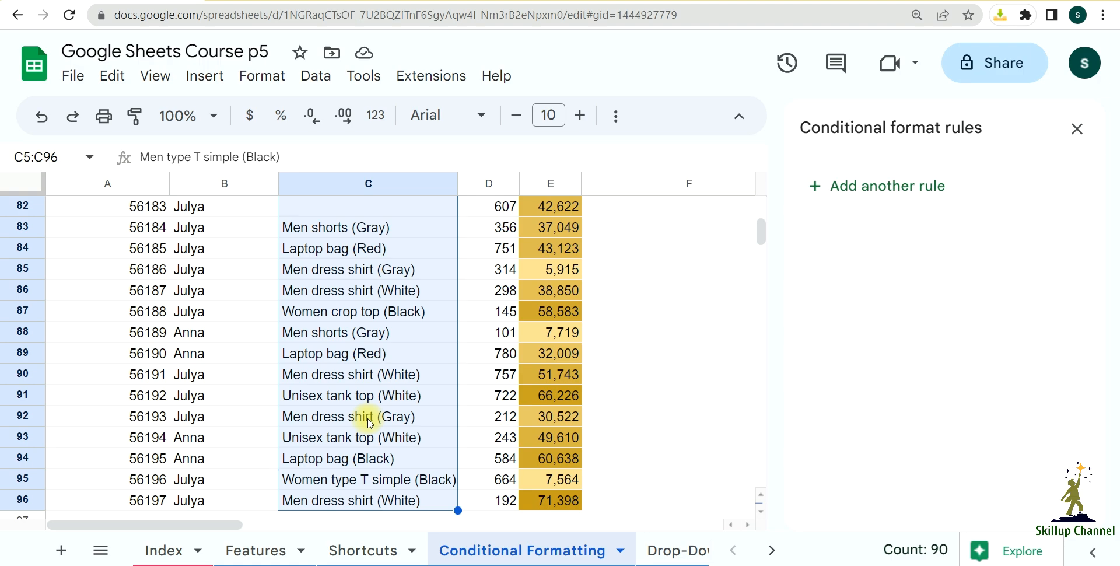
{"action": "scroll", "coordinate": [401, 520], "scroll_direction": "up", "scroll_amount": 5}
{"action": "scroll", "coordinate": [401, 519], "scroll_direction": "up", "scroll_amount": 18}
{"action": "scroll", "coordinate": [402, 514], "scroll_direction": "up", "scroll_amount": 3}
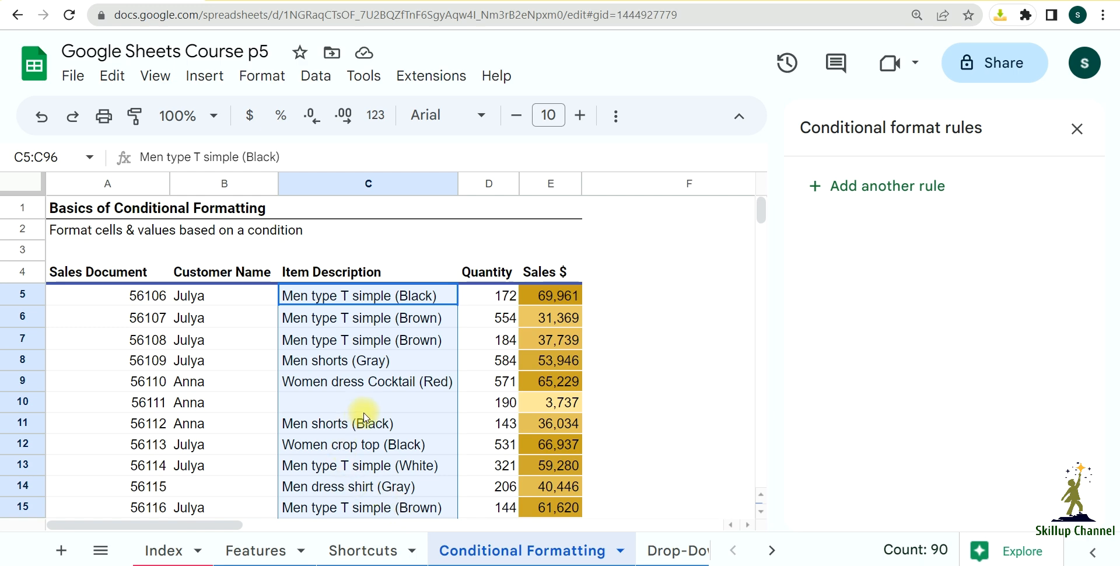
Step: Look through the selected Item Description column for blank cells
{"action": "scroll", "coordinate": [352, 396], "scroll_direction": "down", "scroll_amount": 2}
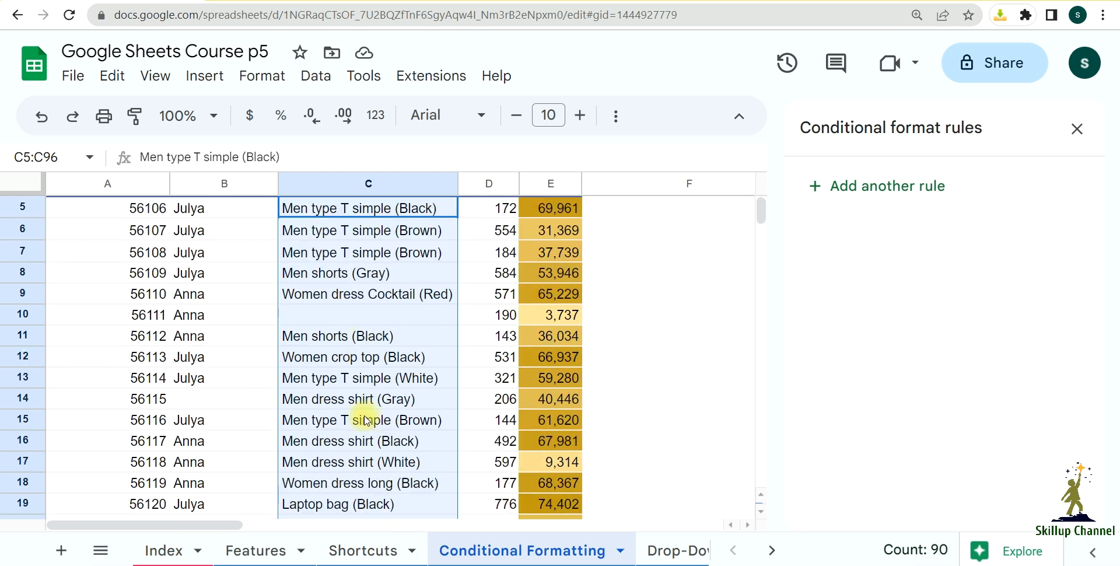
{"action": "scroll", "coordinate": [370, 368], "scroll_direction": "down", "scroll_amount": 5}
{"action": "scroll", "coordinate": [372, 379], "scroll_direction": "up", "scroll_amount": 5}
{"action": "scroll", "coordinate": [374, 386], "scroll_direction": "up", "scroll_amount": 2}
{"action": "scroll", "coordinate": [373, 386], "scroll_direction": "down", "scroll_amount": 4}
{"action": "scroll", "coordinate": [374, 386], "scroll_direction": "up", "scroll_amount": 5}
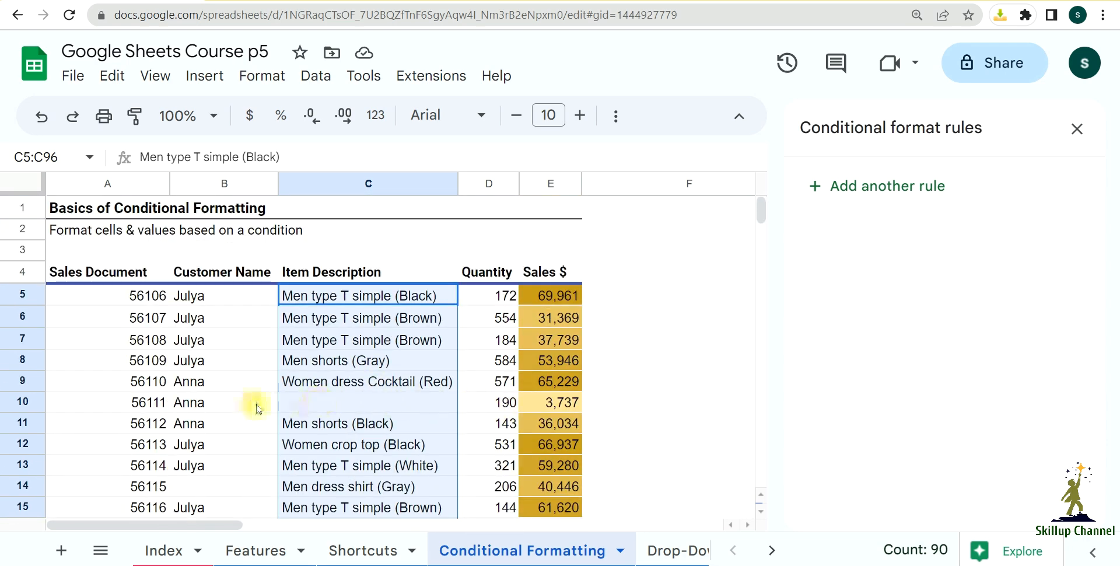
{"action": "scroll", "coordinate": [374, 428], "scroll_direction": "down", "scroll_amount": 3}
{"action": "scroll", "coordinate": [372, 443], "scroll_direction": "down", "scroll_amount": 2}
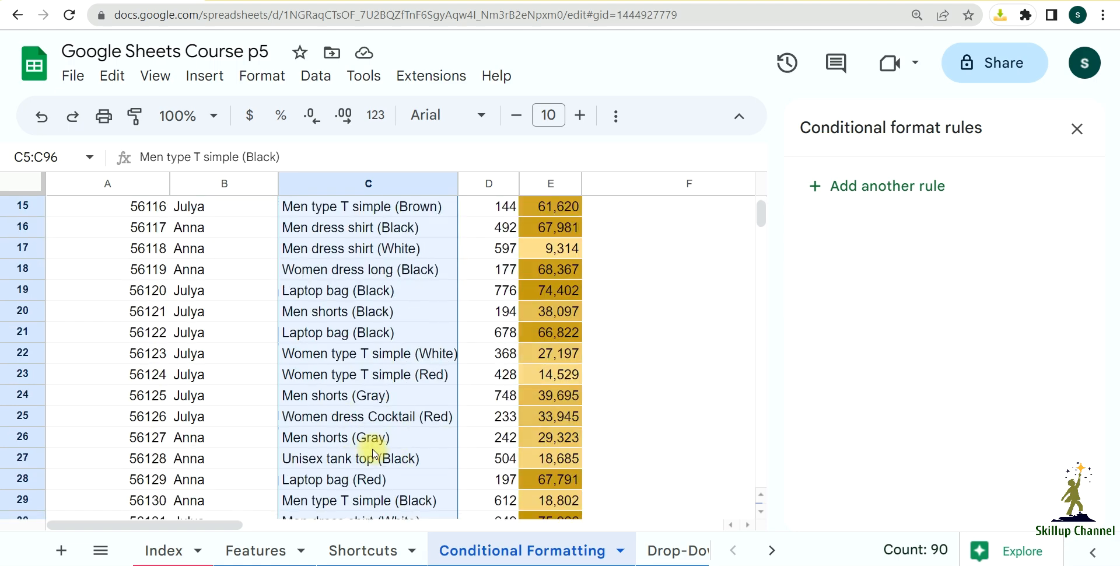
{"action": "scroll", "coordinate": [367, 458], "scroll_direction": "down", "scroll_amount": 9}
{"action": "scroll", "coordinate": [363, 461], "scroll_direction": "down", "scroll_amount": 11}
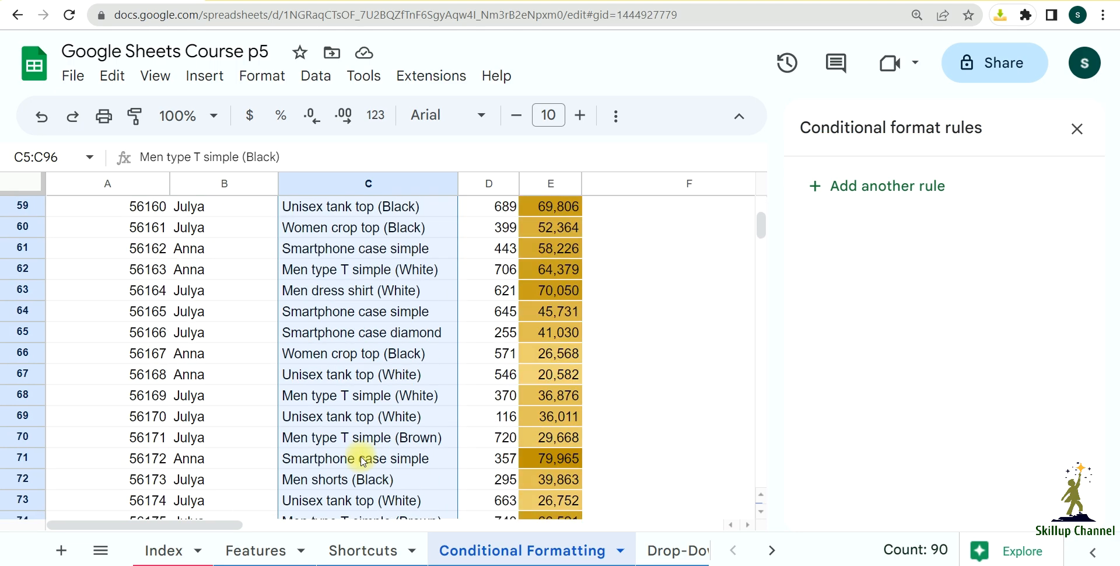
{"action": "scroll", "coordinate": [363, 461], "scroll_direction": "up", "scroll_amount": 13}
{"action": "scroll", "coordinate": [363, 461], "scroll_direction": "up", "scroll_amount": 12}
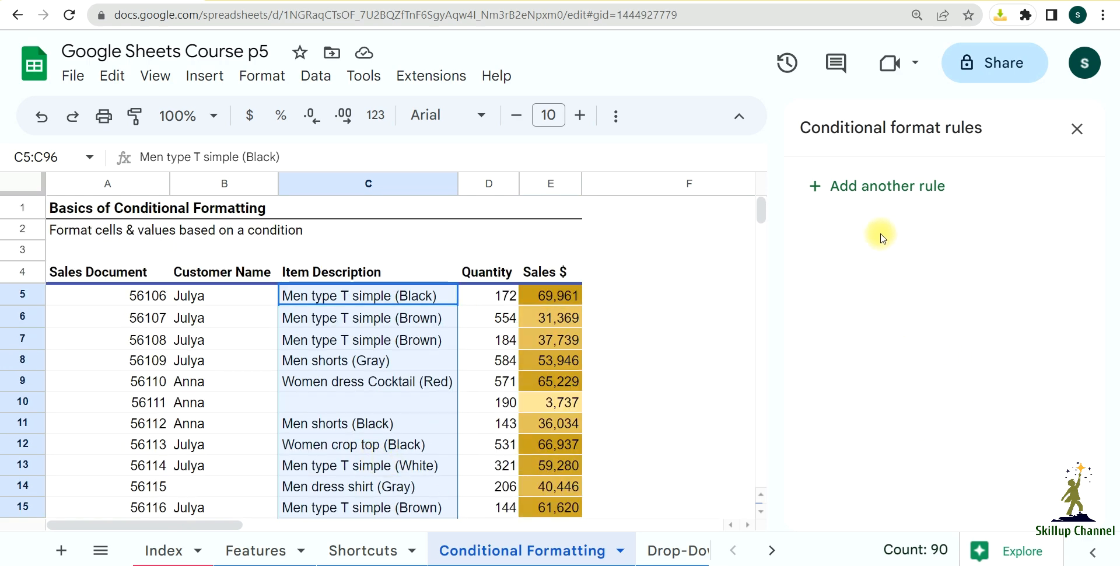
Step: Start a single-color conditional format rule for C5:C96 with the condition Is empty and check which cells it marks
{"action": "left_click", "coordinate": [877, 201]}
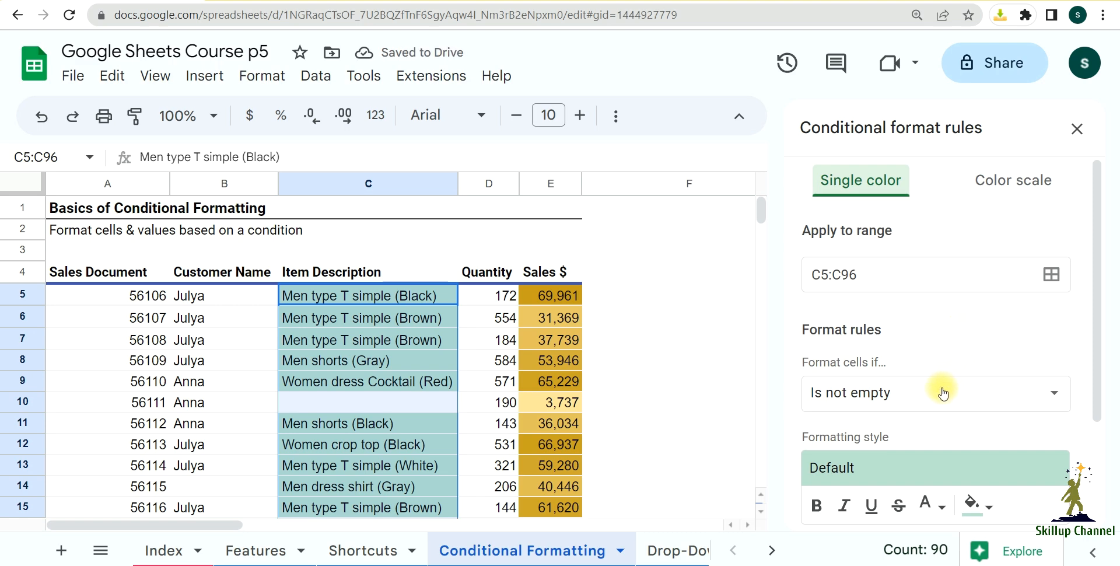
{"action": "left_click", "coordinate": [870, 401]}
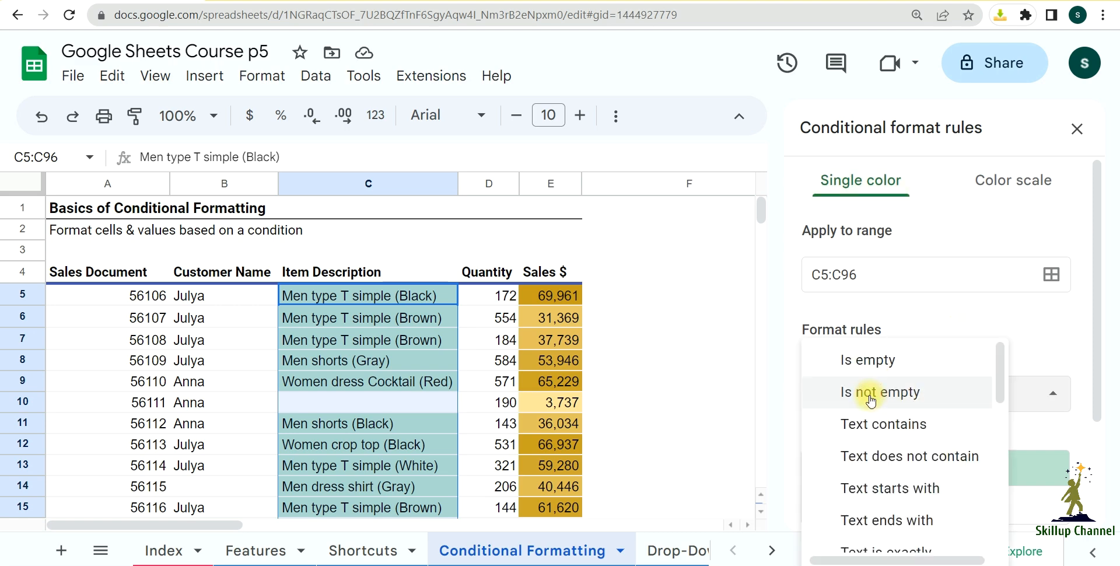
{"action": "left_click", "coordinate": [879, 358]}
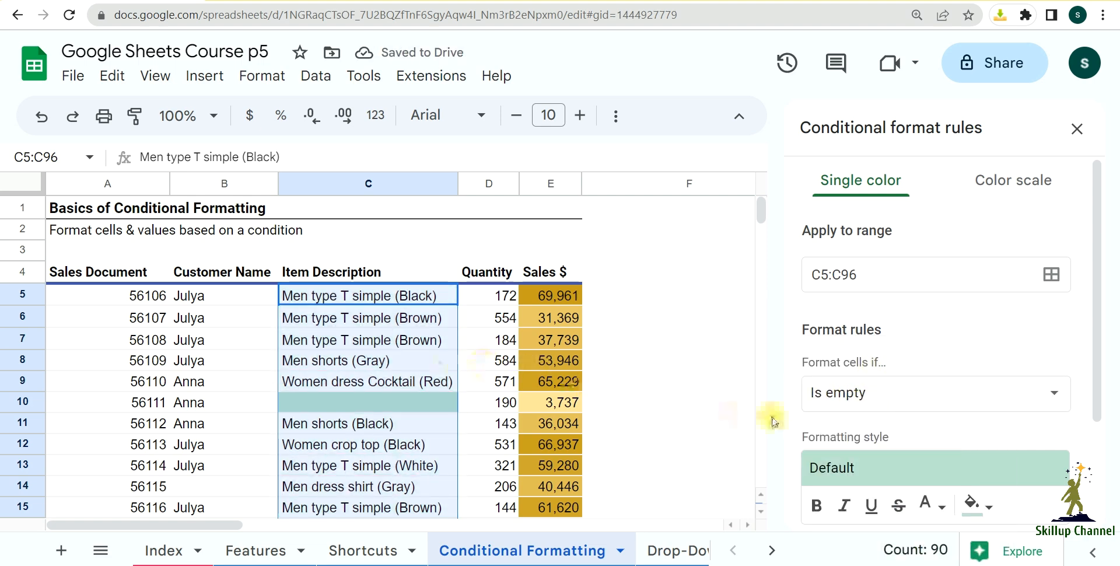
{"action": "scroll", "coordinate": [419, 411], "scroll_direction": "down", "scroll_amount": 2}
{"action": "scroll", "coordinate": [419, 411], "scroll_direction": "down", "scroll_amount": 20}
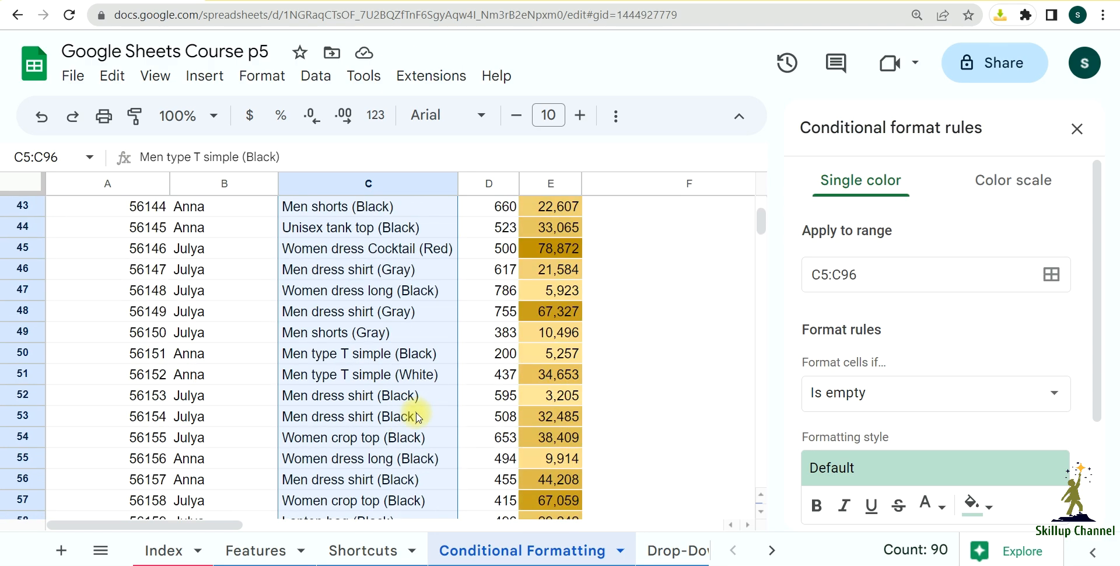
{"action": "scroll", "coordinate": [402, 432], "scroll_direction": "down", "scroll_amount": 2}
{"action": "scroll", "coordinate": [401, 432], "scroll_direction": "up", "scroll_amount": 18}
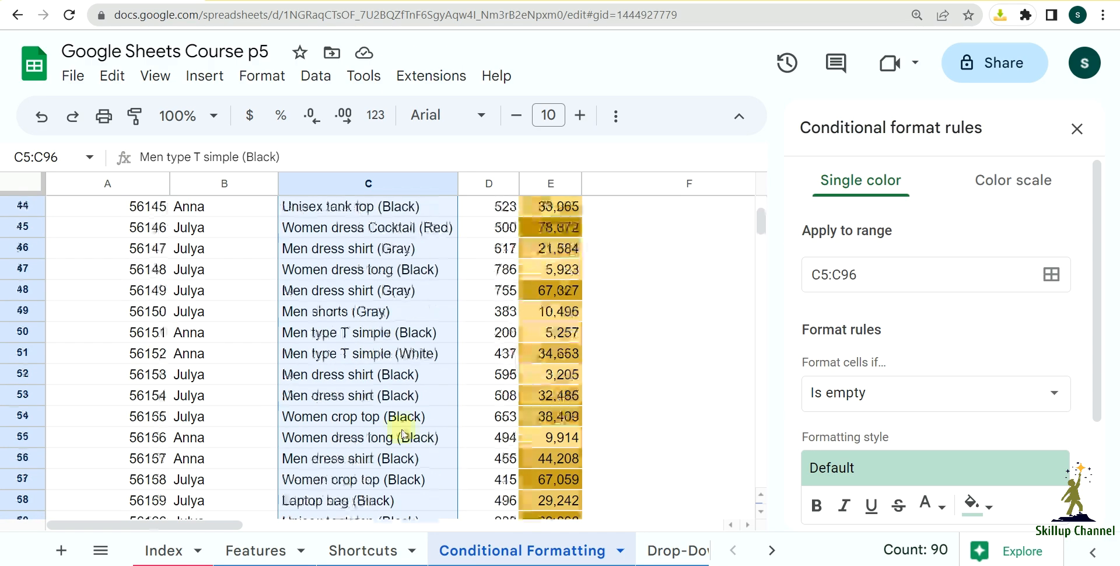
{"action": "scroll", "coordinate": [401, 432], "scroll_direction": "up", "scroll_amount": 7}
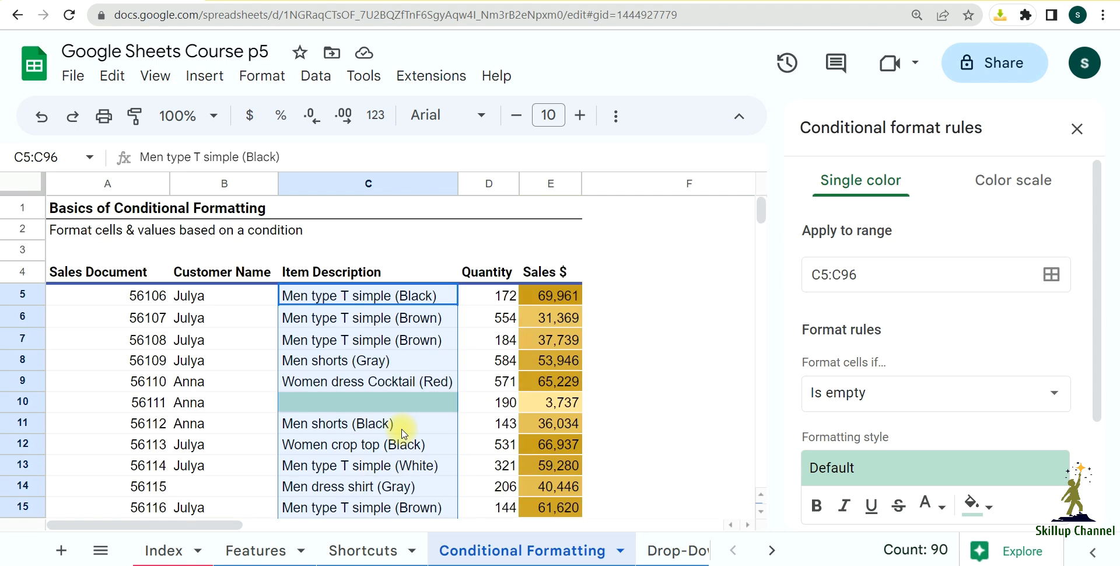
{"action": "scroll", "coordinate": [401, 433], "scroll_direction": "down", "scroll_amount": 1}
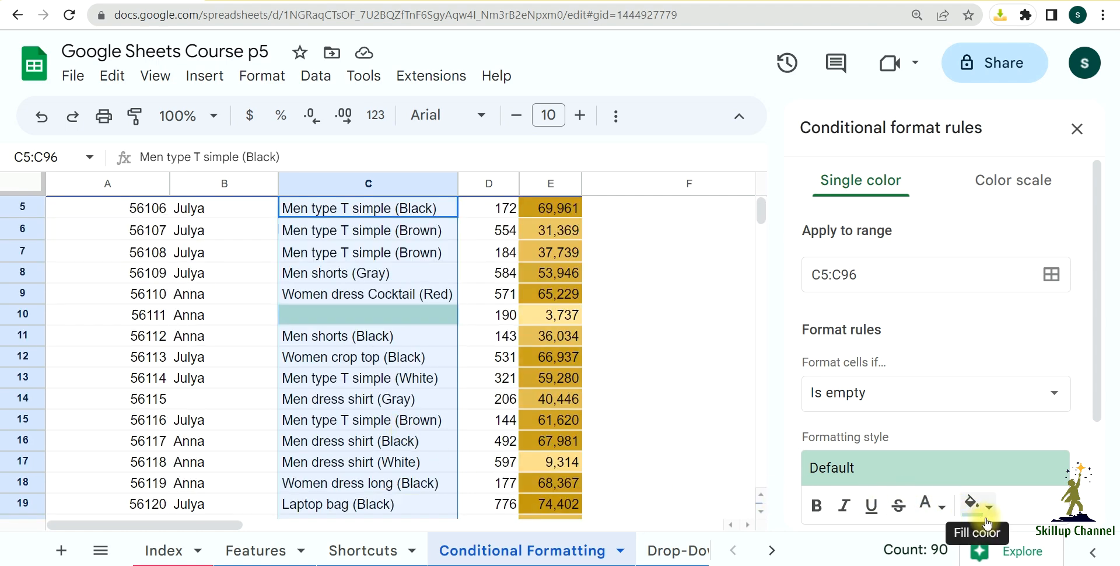
Step: Set the empty-cell rule's fill color to dark cornflower blue 2 and save the rule
{"action": "left_click", "coordinate": [974, 505]}
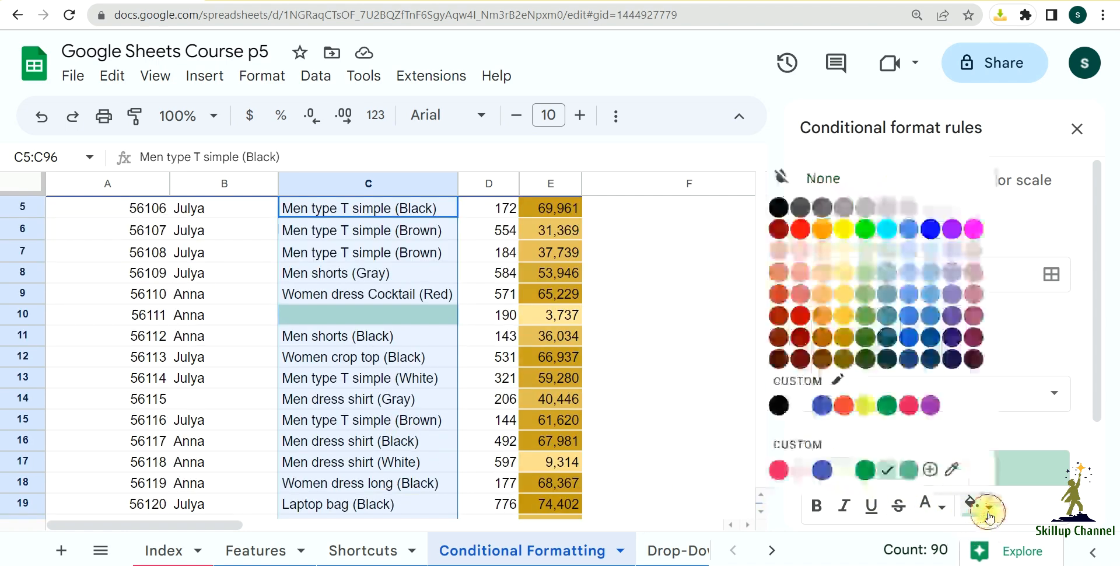
{"action": "left_click", "coordinate": [909, 337]}
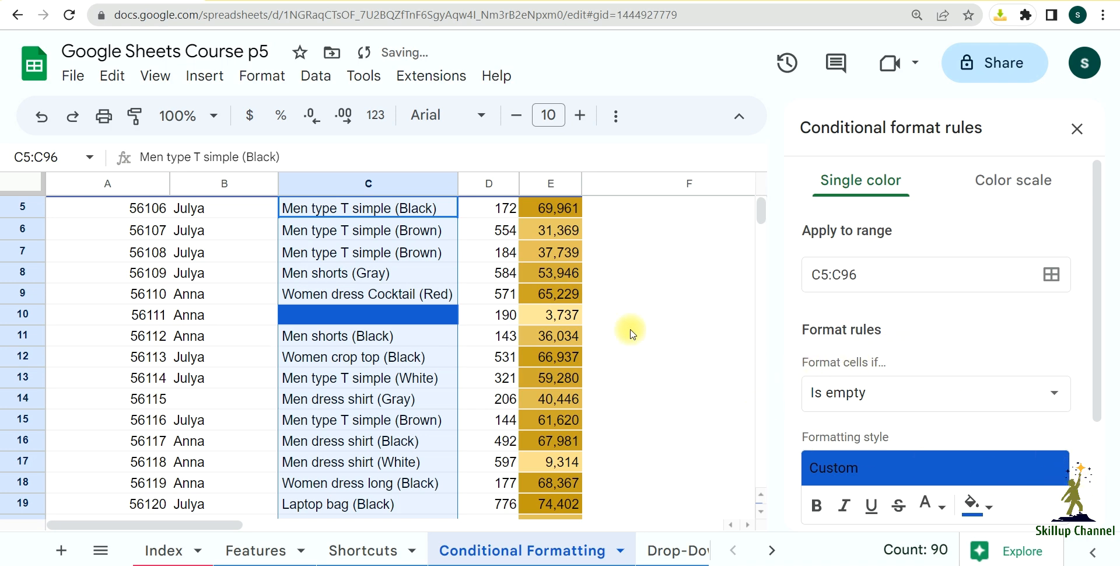
{"action": "scroll", "coordinate": [1028, 400], "scroll_direction": "down", "scroll_amount": 2}
{"action": "left_click", "coordinate": [1028, 441]}
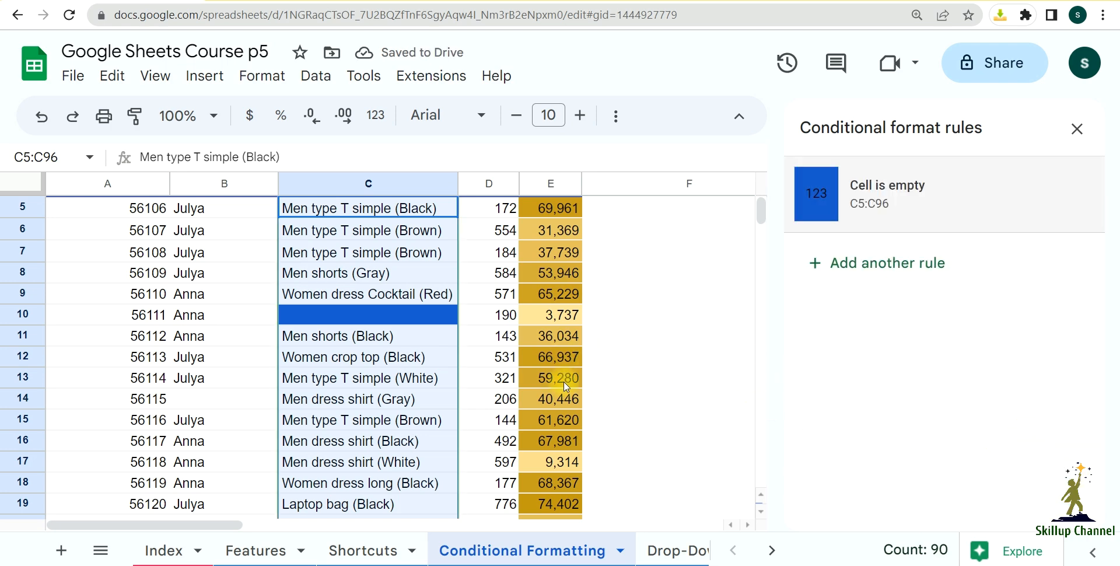
Step: Examine the highlighting of empty cells down the Item Description column
{"action": "scroll", "coordinate": [411, 368], "scroll_direction": "up", "scroll_amount": 2}
{"action": "scroll", "coordinate": [412, 372], "scroll_direction": "down", "scroll_amount": 5}
{"action": "scroll", "coordinate": [413, 372], "scroll_direction": "down", "scroll_amount": 4}
{"action": "scroll", "coordinate": [413, 360], "scroll_direction": "up", "scroll_amount": 8}
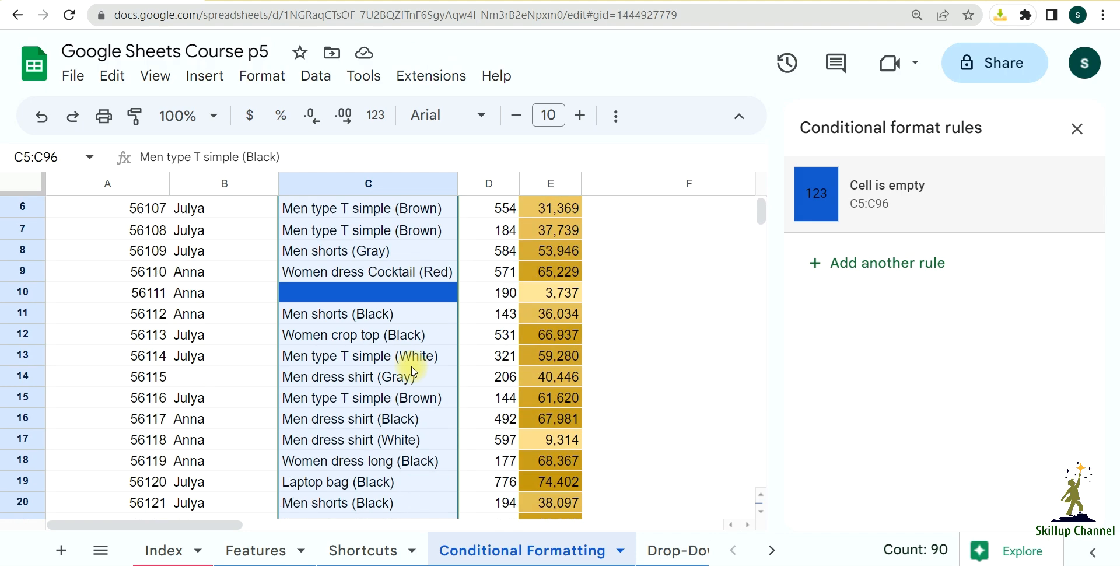
{"action": "scroll", "coordinate": [414, 350], "scroll_direction": "down", "scroll_amount": 20}
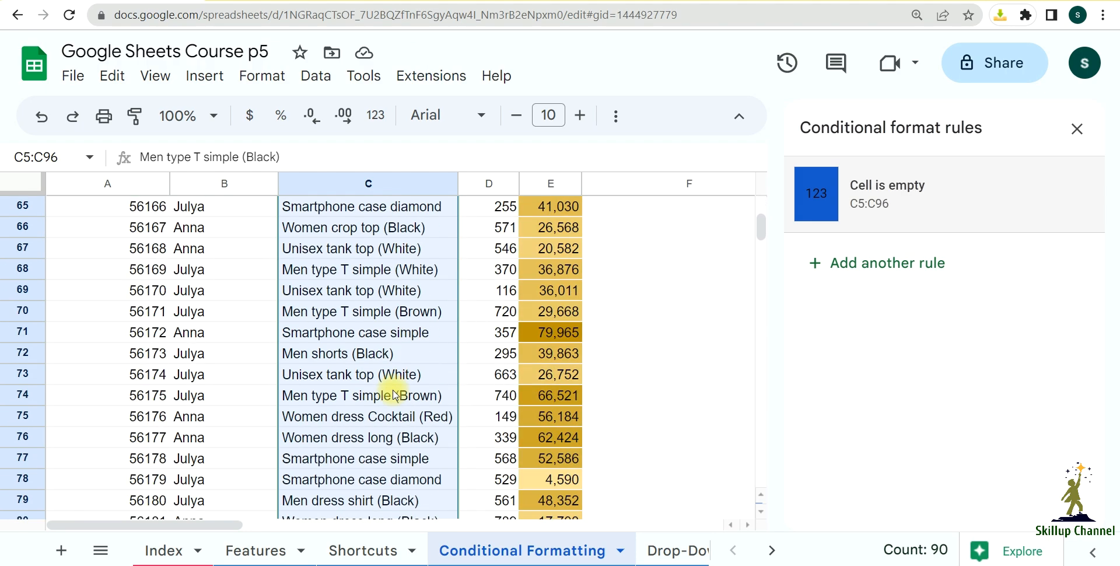
{"action": "scroll", "coordinate": [395, 424], "scroll_direction": "up", "scroll_amount": 7}
{"action": "scroll", "coordinate": [395, 424], "scroll_direction": "up", "scroll_amount": 19}
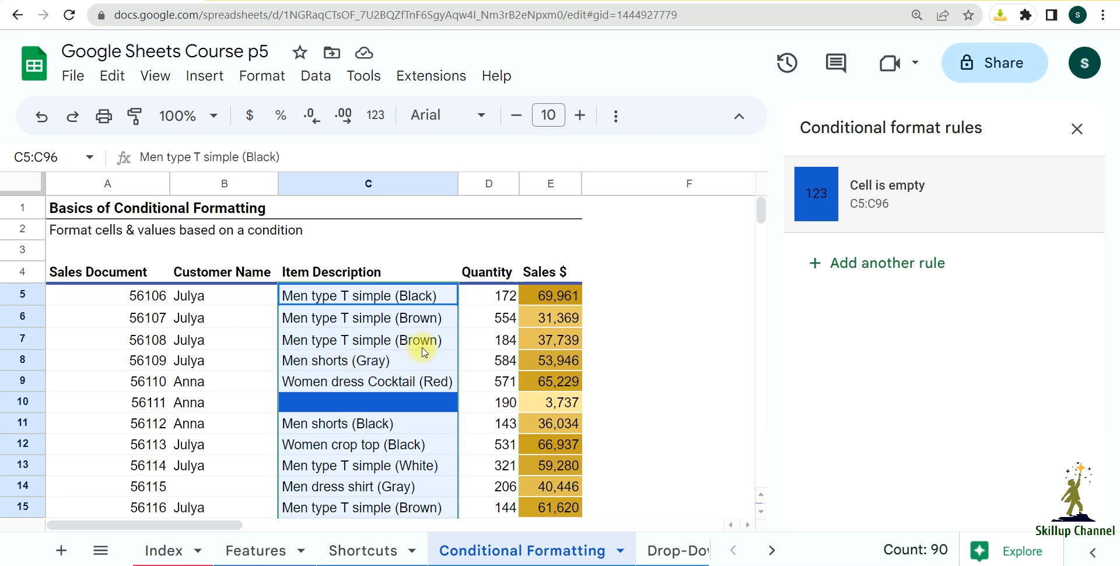
Step: Start another rule for C5:C96 with the condition Text contains "brown" and check which item descriptions it marks
{"action": "left_click", "coordinate": [845, 263]}
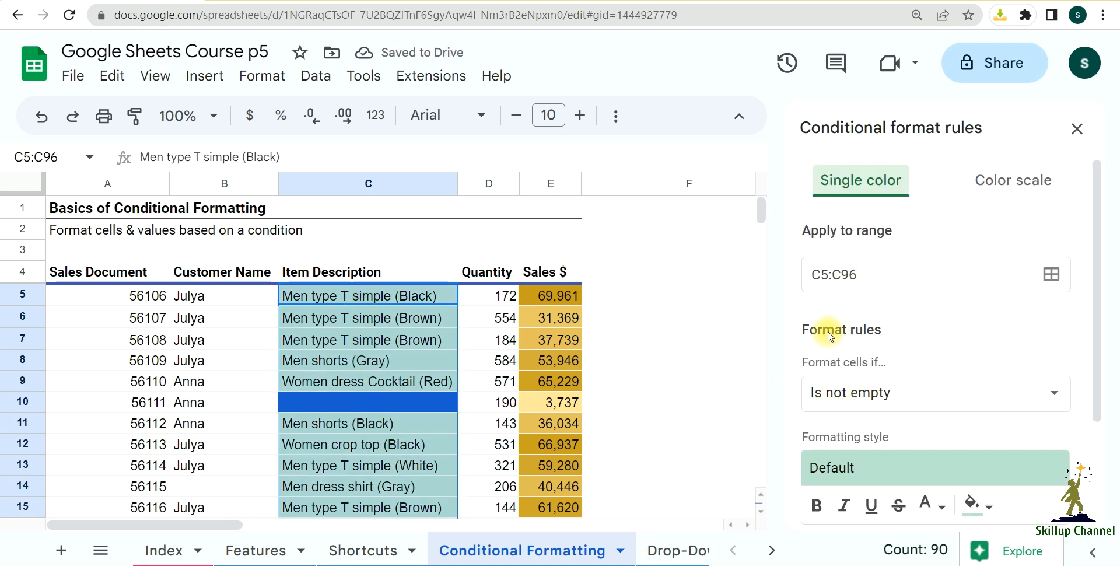
{"action": "left_click", "coordinate": [836, 392]}
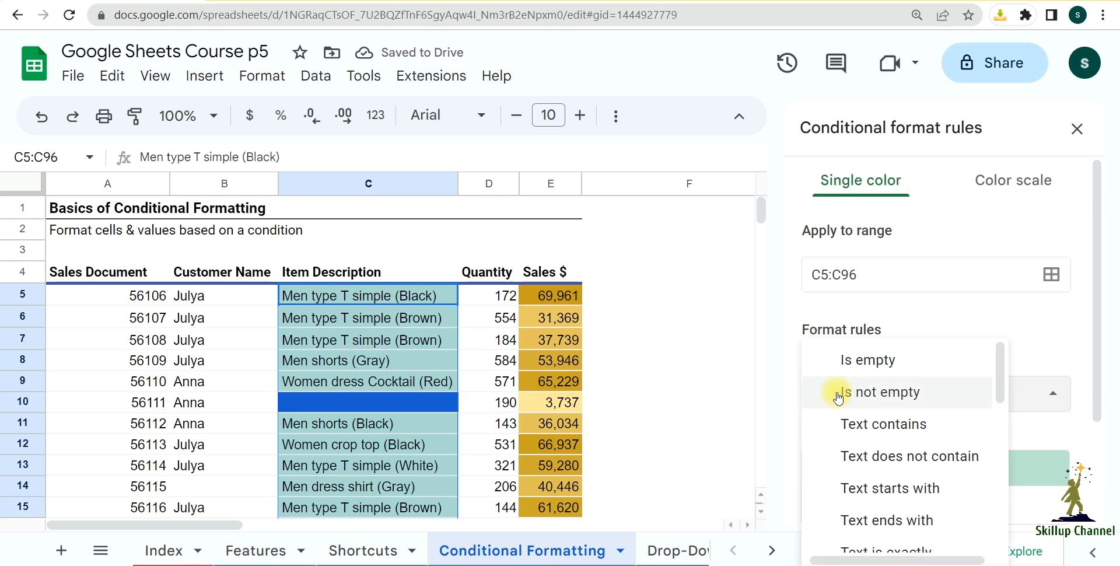
{"action": "left_click", "coordinate": [906, 434]}
{"action": "left_click", "coordinate": [892, 438]}
{"action": "type", "text": "brown"}
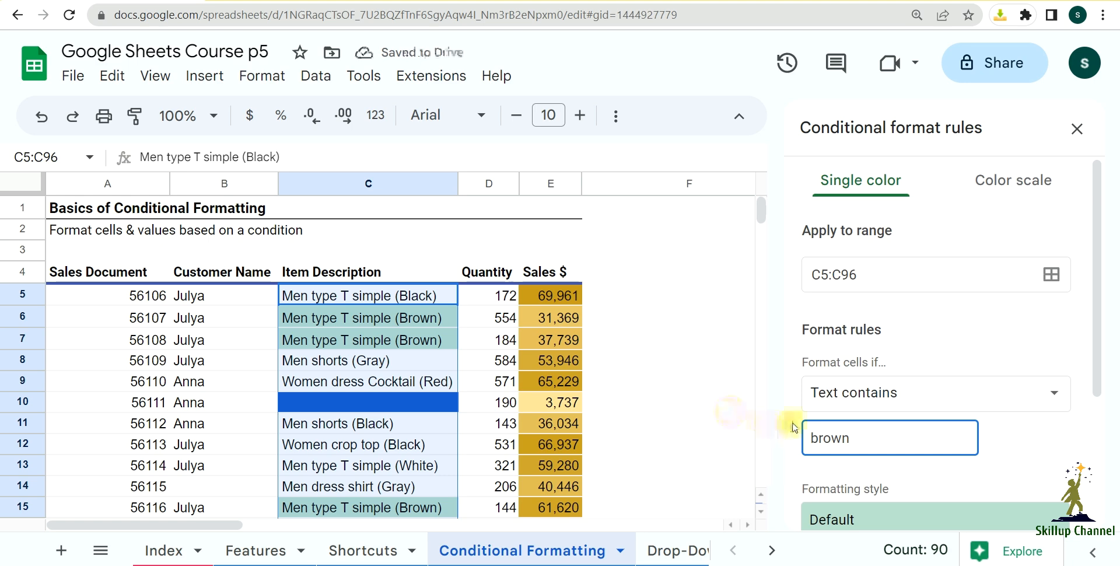
{"action": "scroll", "coordinate": [934, 441], "scroll_direction": "down", "scroll_amount": 2}
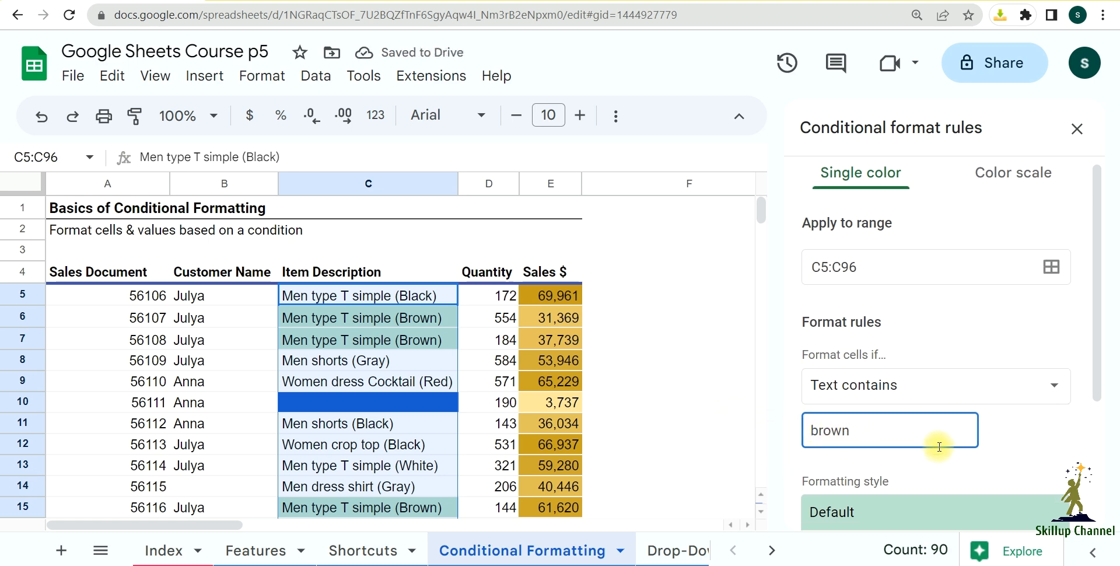
{"action": "scroll", "coordinate": [402, 373], "scroll_direction": "down", "scroll_amount": 2}
{"action": "scroll", "coordinate": [403, 396], "scroll_direction": "down", "scroll_amount": 12}
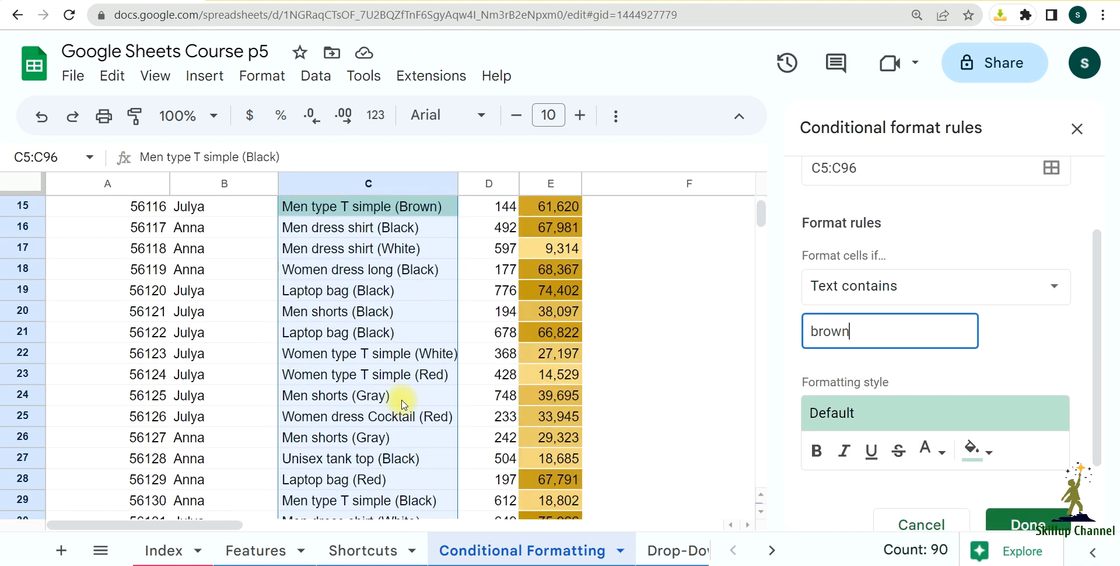
{"action": "scroll", "coordinate": [407, 408], "scroll_direction": "up", "scroll_amount": 7}
{"action": "scroll", "coordinate": [408, 411], "scroll_direction": "up", "scroll_amount": 7}
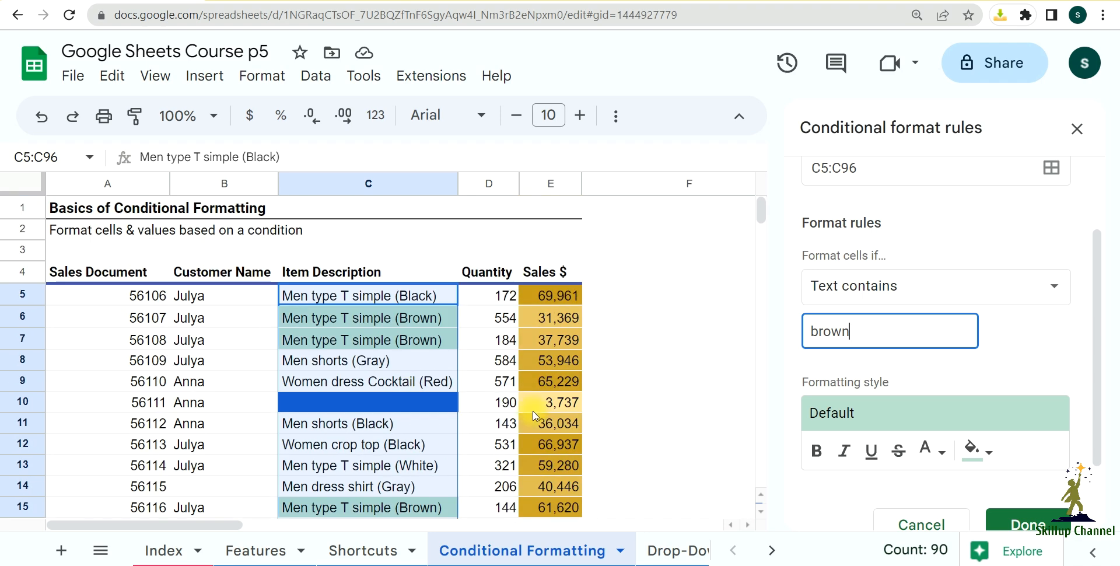
Step: Save the text-contains "brown" rule, deselect the column and check the highlighted item descriptions down the table
{"action": "left_click", "coordinate": [1021, 526]}
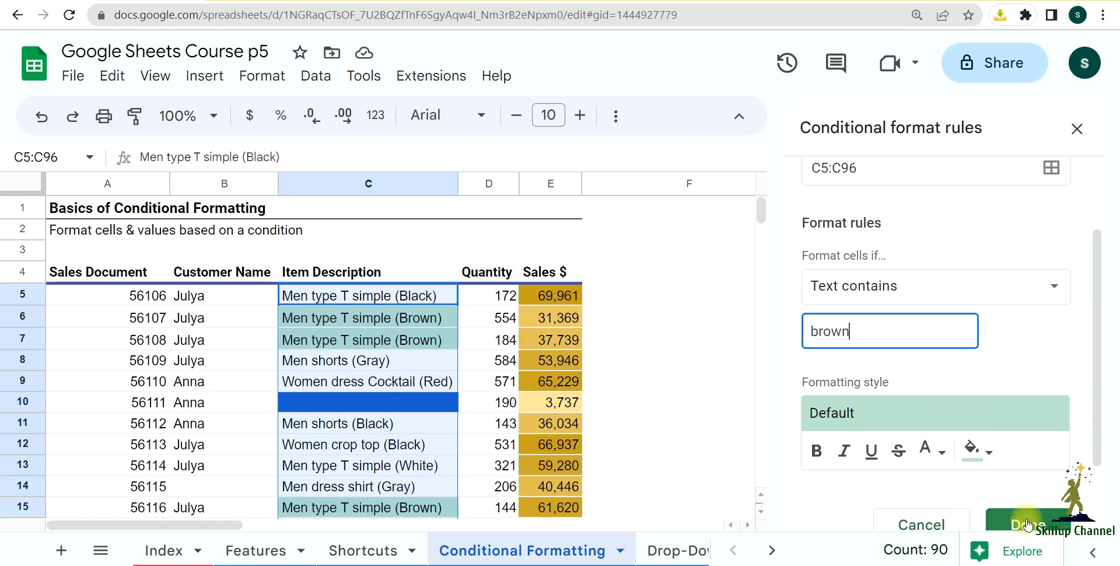
{"action": "left_click", "coordinate": [1027, 525]}
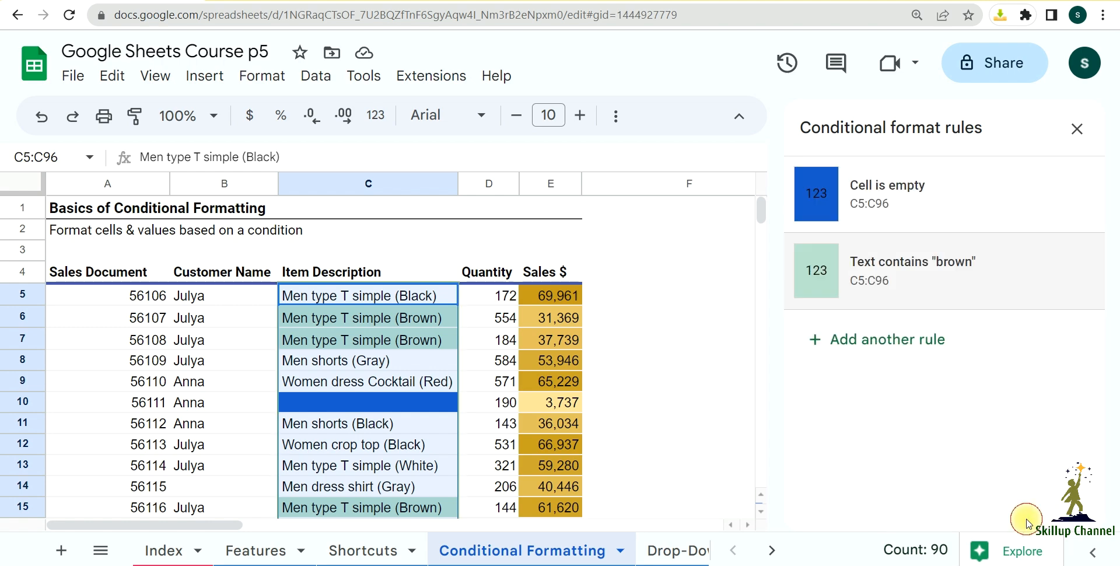
{"action": "left_click", "coordinate": [686, 382]}
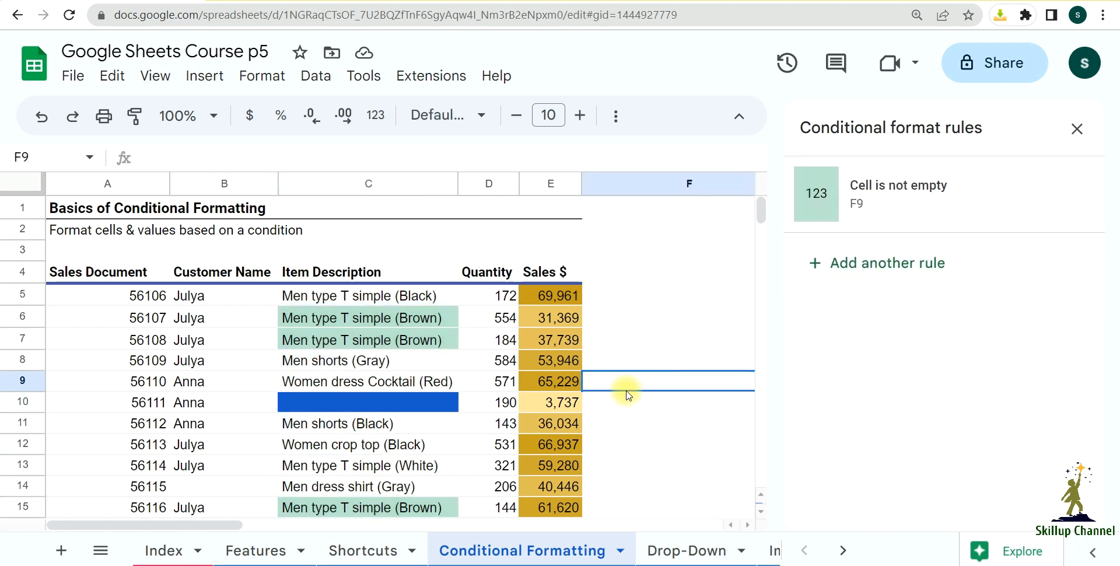
{"action": "scroll", "coordinate": [471, 421], "scroll_direction": "down", "scroll_amount": 8}
{"action": "scroll", "coordinate": [439, 431], "scroll_direction": "up", "scroll_amount": 9}
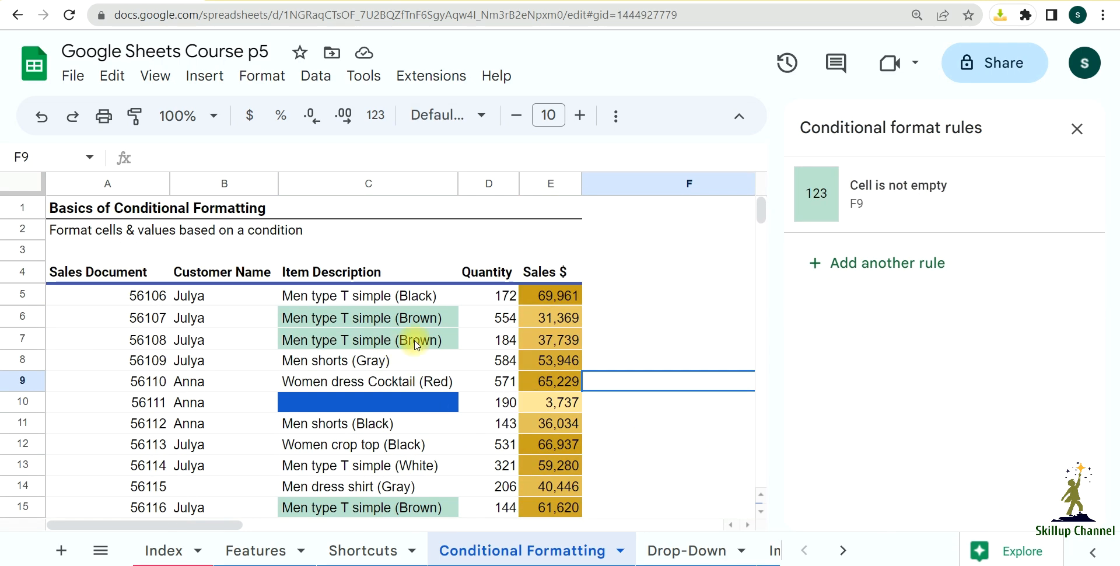
{"action": "scroll", "coordinate": [402, 327], "scroll_direction": "down", "scroll_amount": 7}
{"action": "scroll", "coordinate": [406, 306], "scroll_direction": "up", "scroll_amount": 7}
{"action": "scroll", "coordinate": [447, 315], "scroll_direction": "down", "scroll_amount": 8}
{"action": "scroll", "coordinate": [446, 383], "scroll_direction": "down", "scroll_amount": 15}
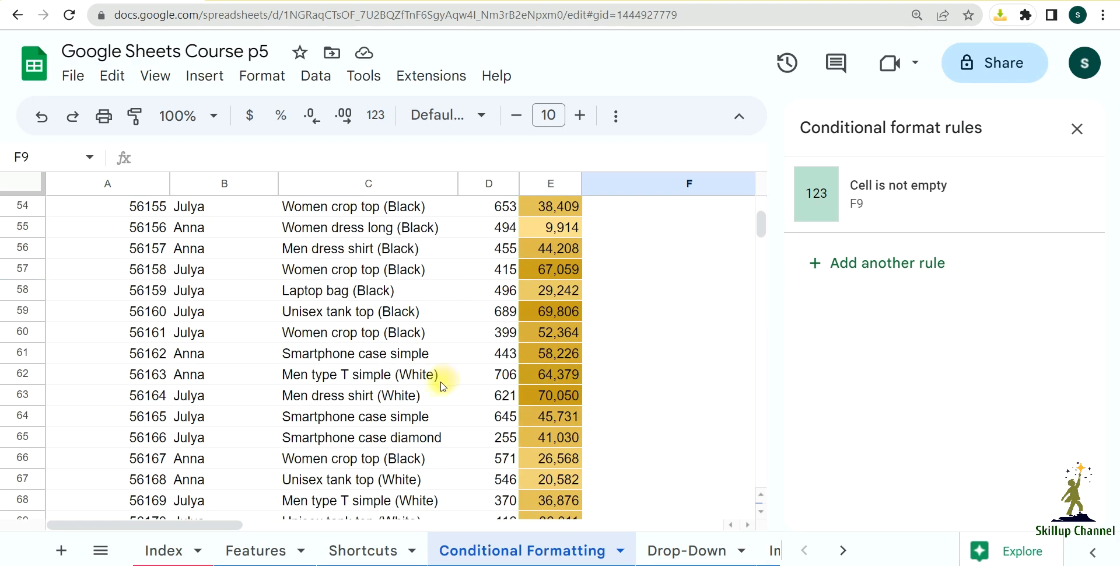
{"action": "scroll", "coordinate": [442, 388], "scroll_direction": "up", "scroll_amount": 20}
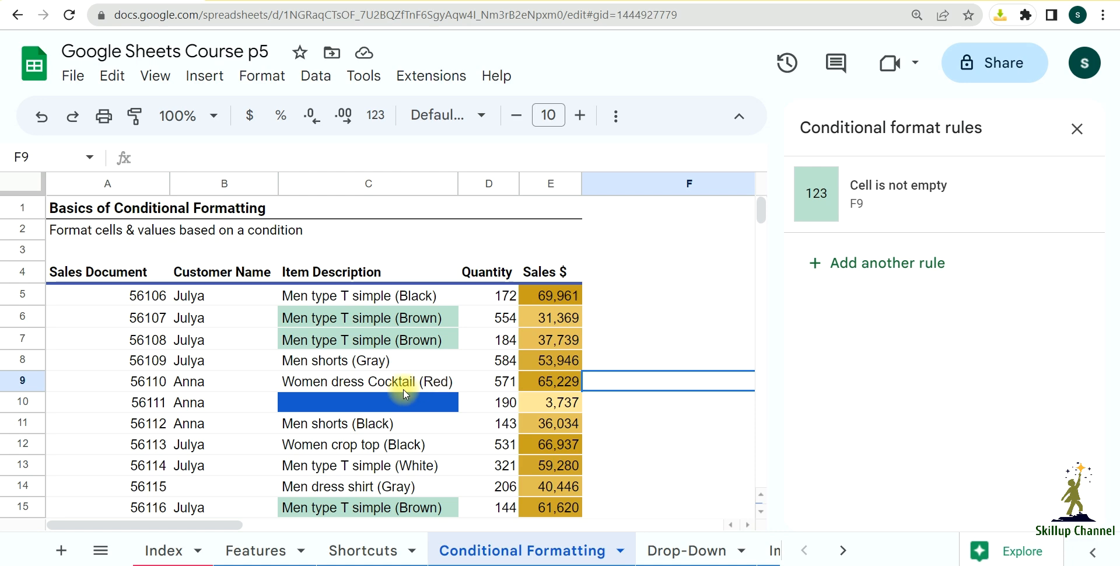
Step: Select all data rows of the sales table without the header row, A5:E96
{"action": "left_click", "coordinate": [87, 299]}
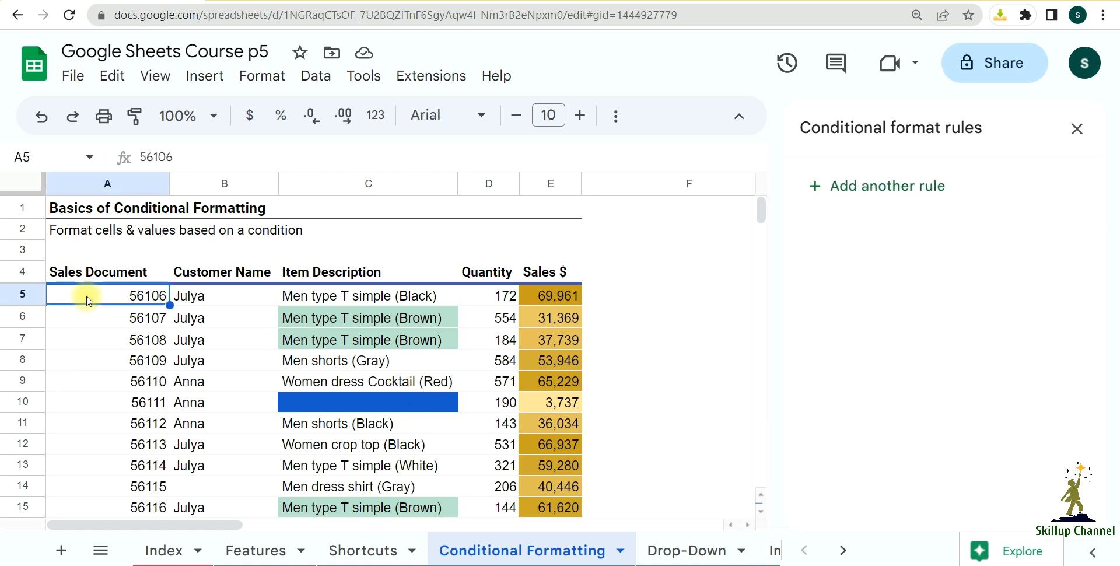
{"action": "key", "text": "ctrl+a"}
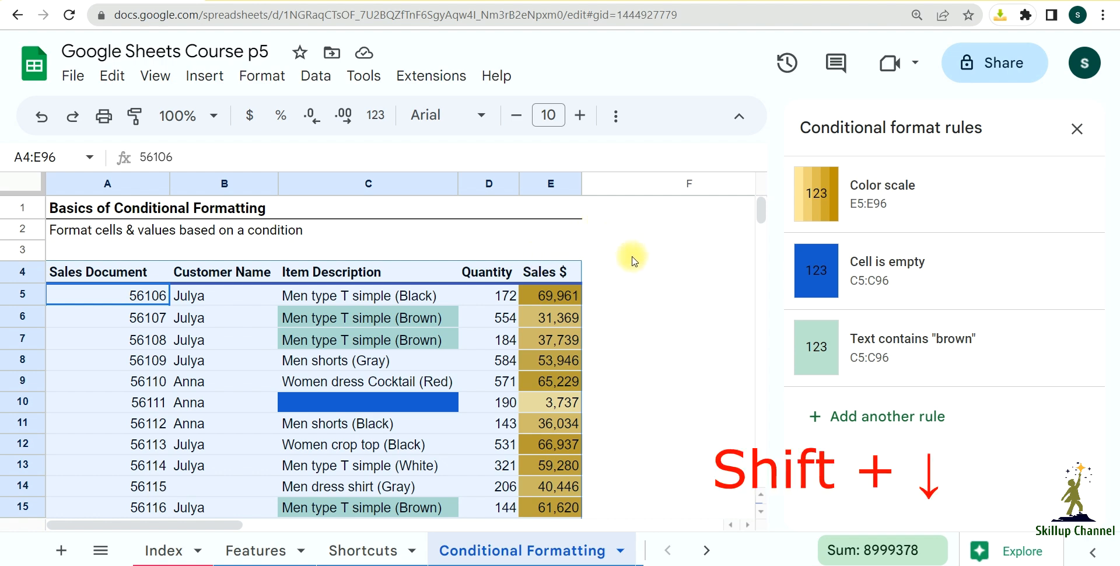
{"action": "key", "text": "shift+Down"}
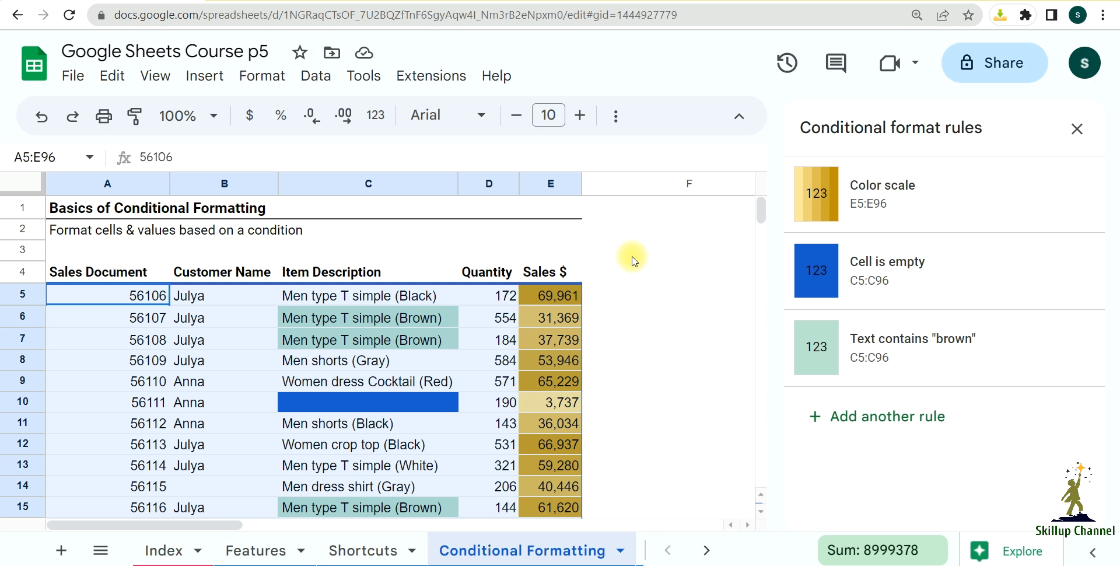
{"action": "scroll", "coordinate": [391, 286], "scroll_direction": "down", "scroll_amount": 9}
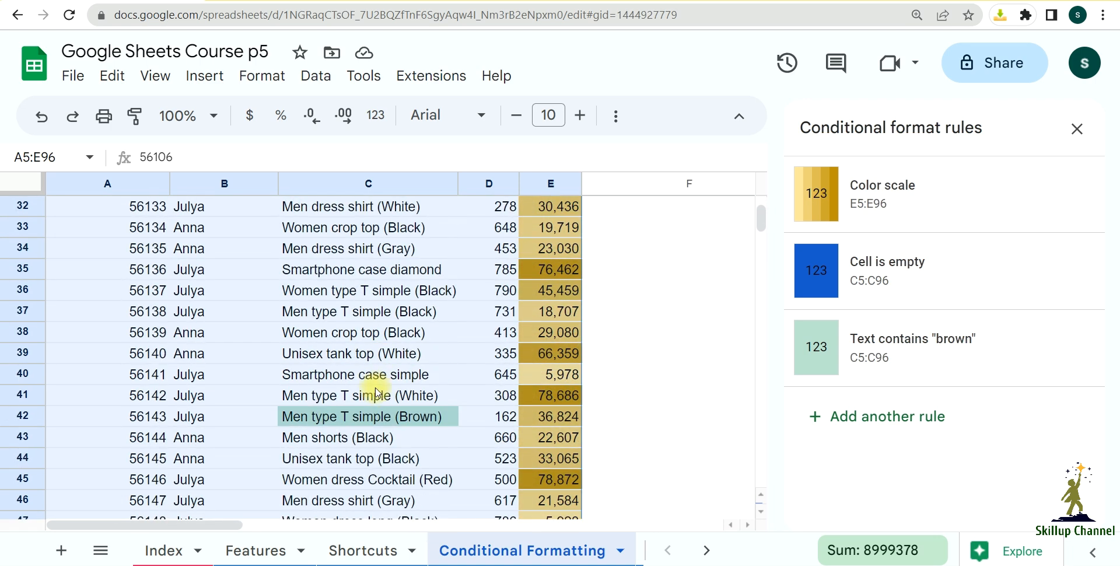
{"action": "scroll", "coordinate": [357, 423], "scroll_direction": "up", "scroll_amount": 8}
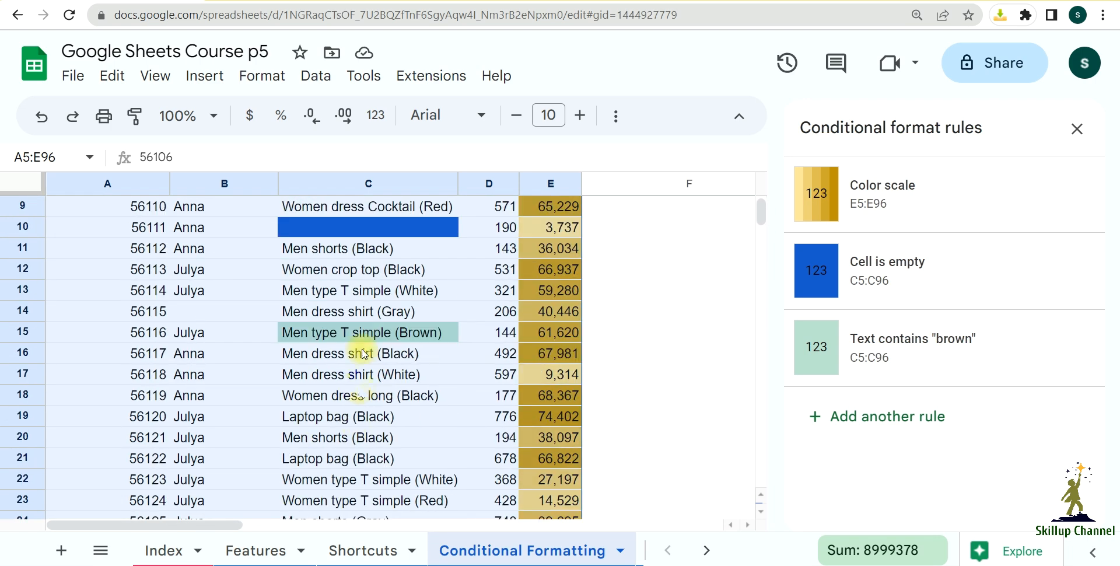
{"action": "scroll", "coordinate": [360, 350], "scroll_direction": "up", "scroll_amount": 2}
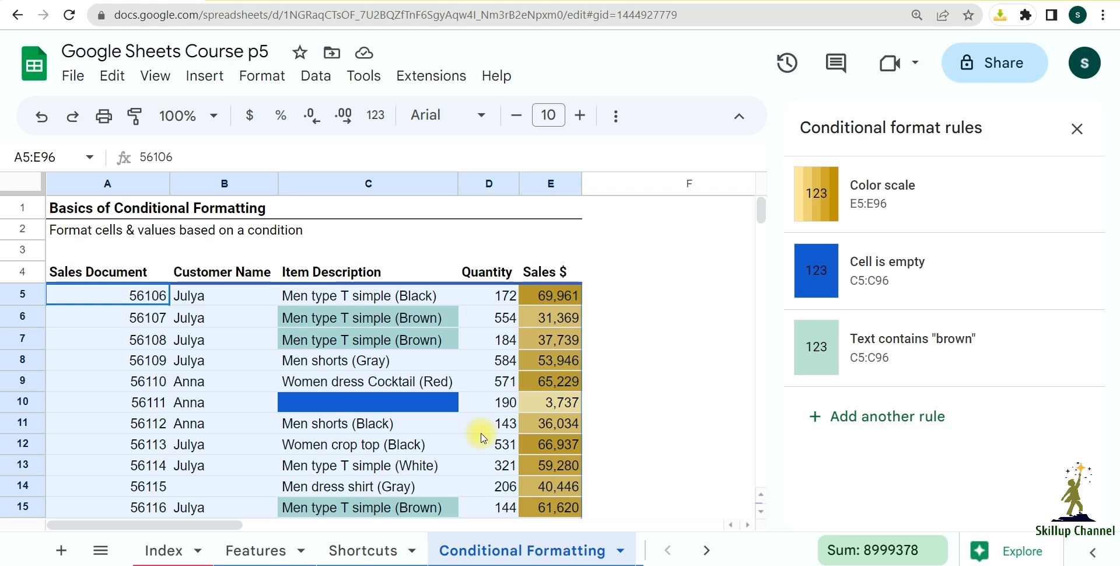
{"action": "scroll", "coordinate": [482, 408], "scroll_direction": "down", "scroll_amount": 1}
{"action": "scroll", "coordinate": [487, 350], "scroll_direction": "up", "scroll_amount": 1}
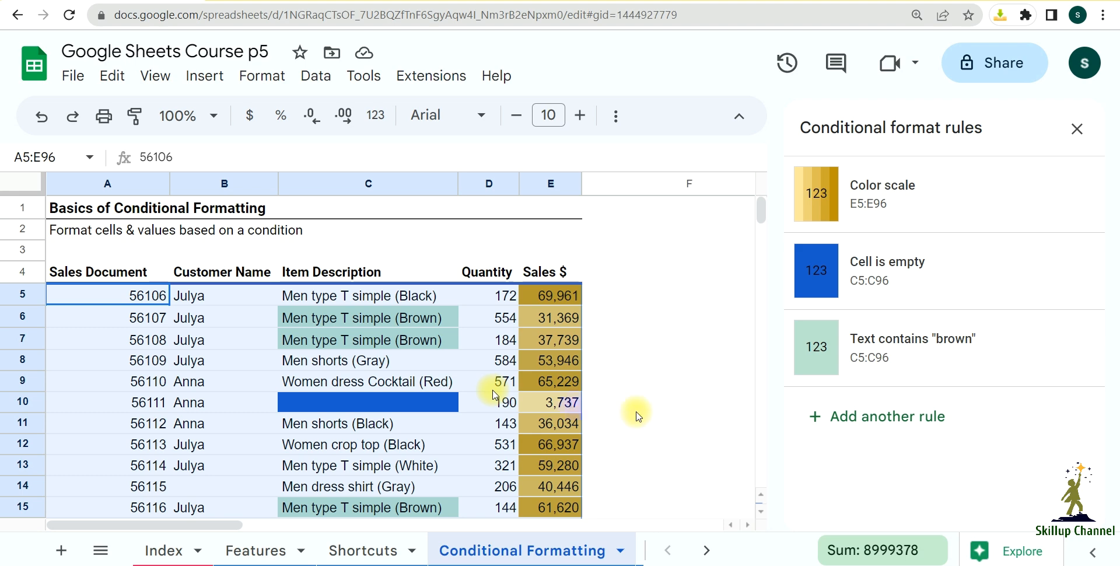
Step: Add another single-color rule for A5:E96 and set its condition to Custom formula is
{"action": "left_click", "coordinate": [815, 424]}
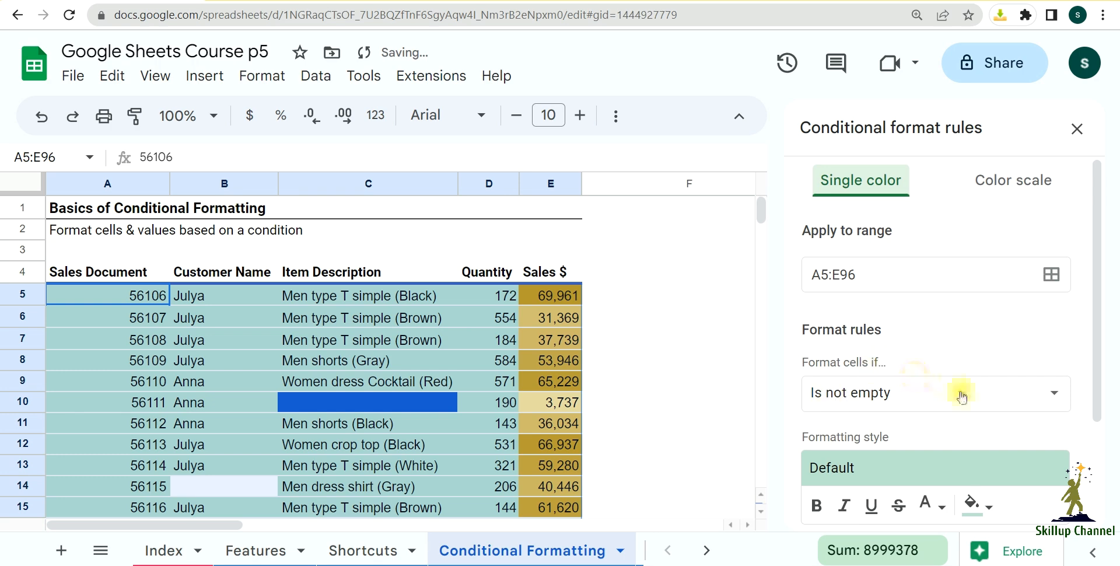
{"action": "scroll", "coordinate": [948, 350], "scroll_direction": "down", "scroll_amount": 2}
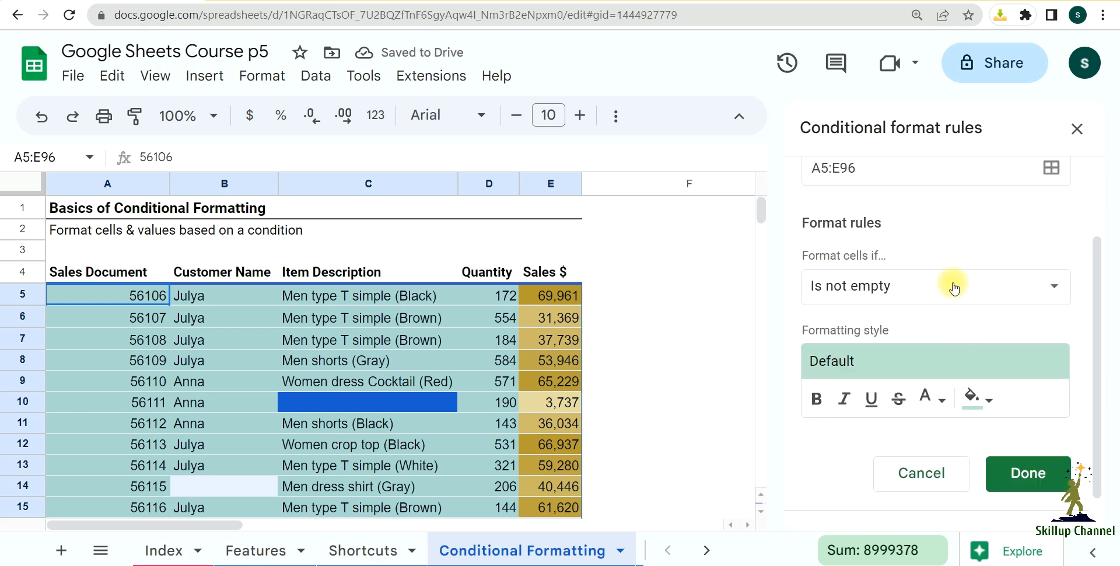
{"action": "left_click", "coordinate": [954, 287]}
{"action": "scroll", "coordinate": [929, 289], "scroll_direction": "down", "scroll_amount": 5}
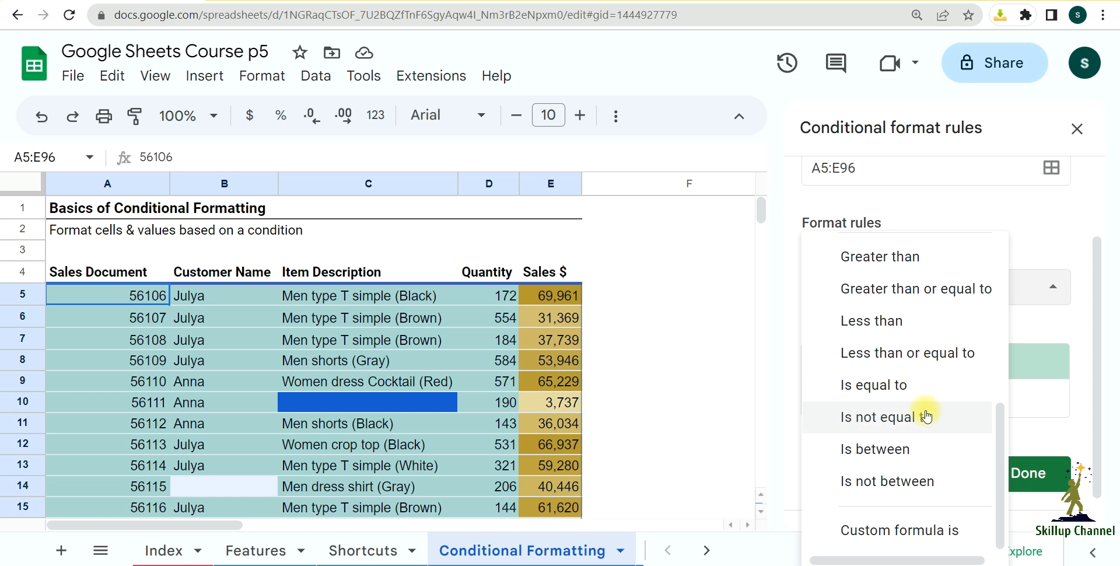
{"action": "scroll", "coordinate": [927, 416], "scroll_direction": "up", "scroll_amount": 5}
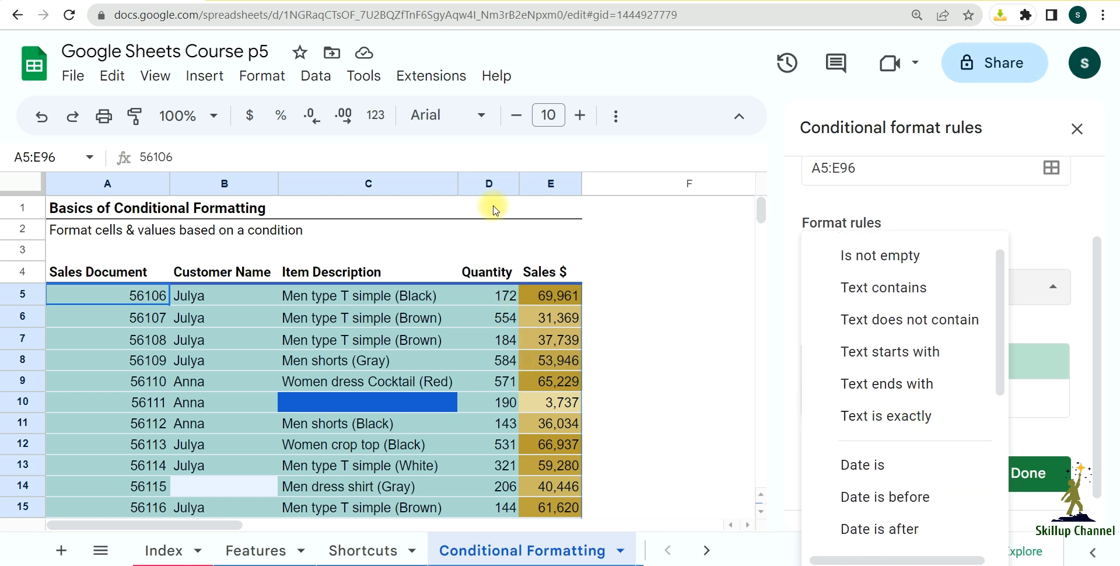
{"action": "scroll", "coordinate": [880, 350], "scroll_direction": "up", "scroll_amount": 1}
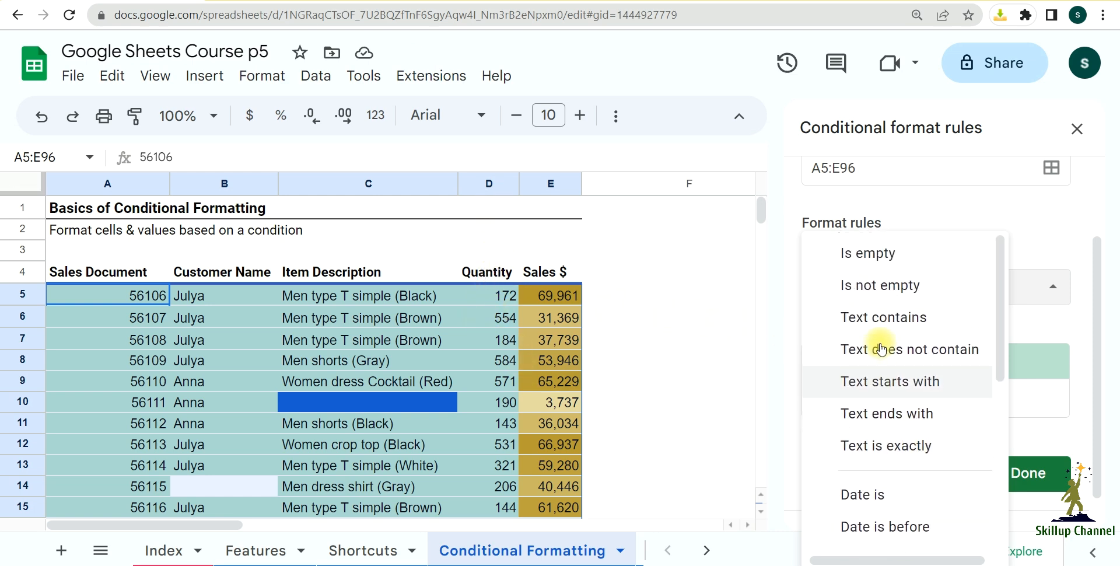
{"action": "scroll", "coordinate": [881, 356], "scroll_direction": "down", "scroll_amount": 4}
{"action": "scroll", "coordinate": [880, 357], "scroll_direction": "down", "scroll_amount": 2}
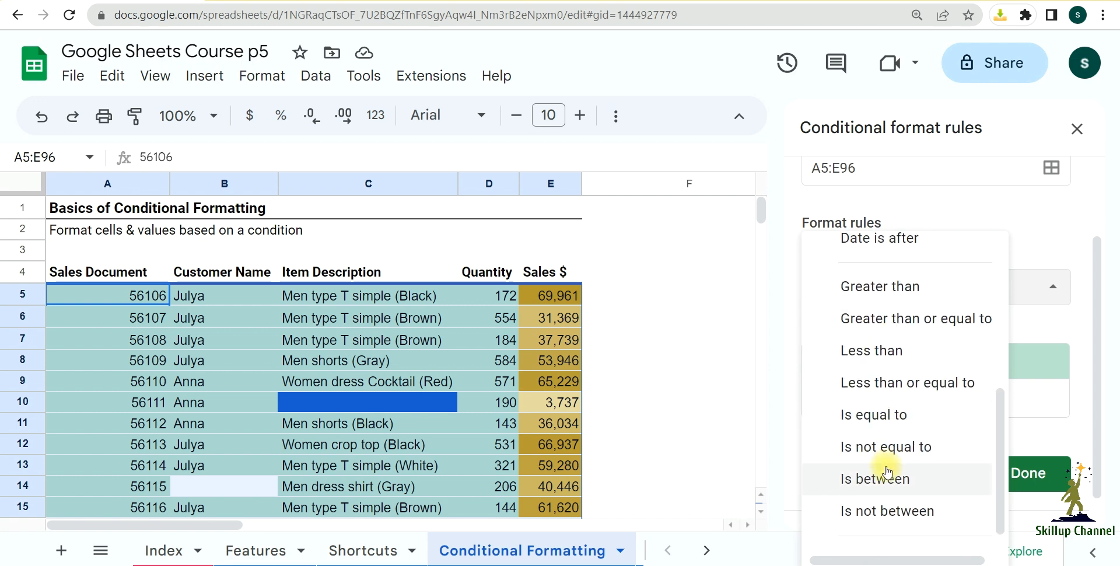
{"action": "scroll", "coordinate": [887, 472], "scroll_direction": "up", "scroll_amount": 3}
{"action": "scroll", "coordinate": [887, 477], "scroll_direction": "up", "scroll_amount": 2}
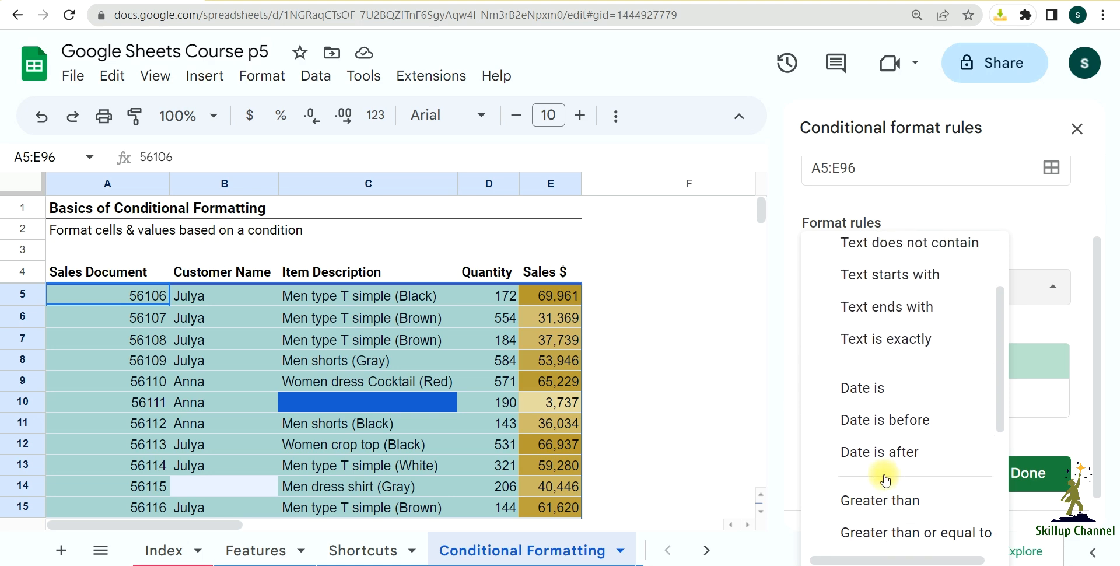
{"action": "scroll", "coordinate": [880, 485], "scroll_direction": "up", "scroll_amount": 2}
{"action": "scroll", "coordinate": [887, 479], "scroll_direction": "down", "scroll_amount": 6}
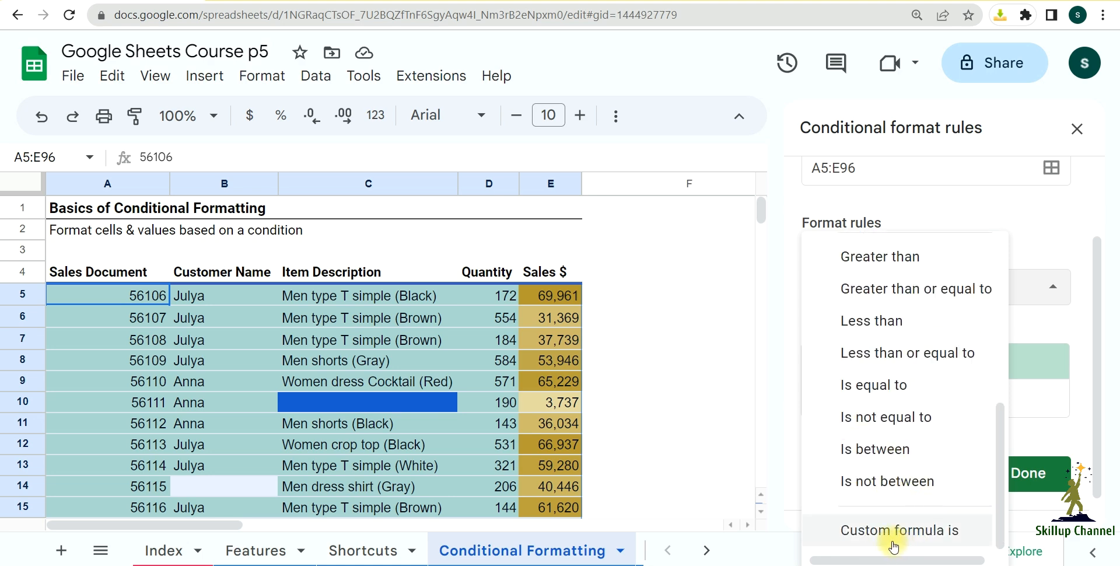
{"action": "left_click", "coordinate": [899, 539]}
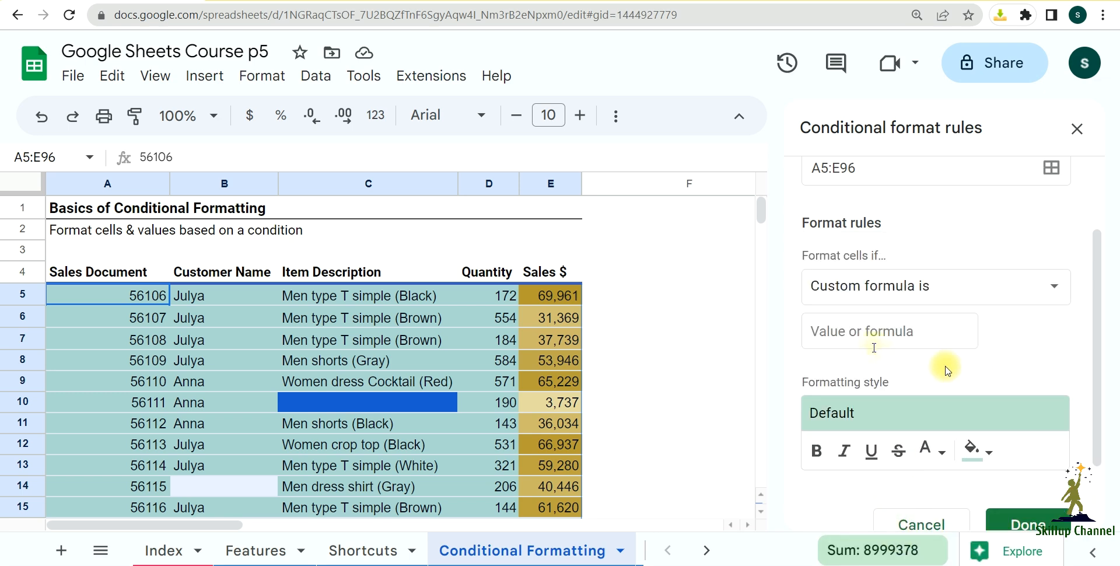
Step: Enter the custom formula =D5<200 and save the rule with the default formatting style
{"action": "left_click", "coordinate": [839, 328]}
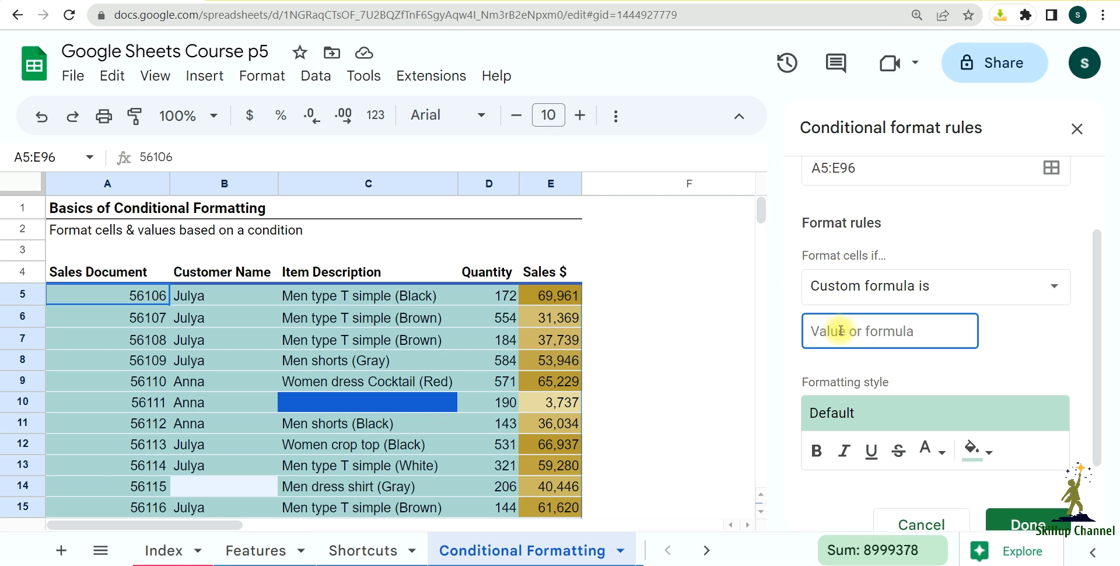
{"action": "type", "text": "="}
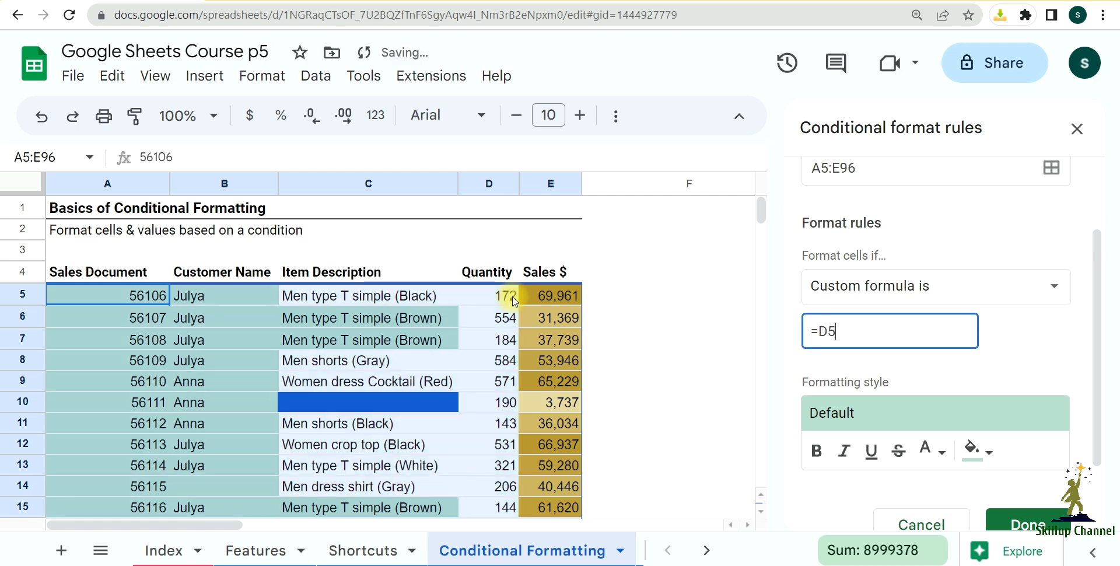
{"action": "type", "text": "<"}
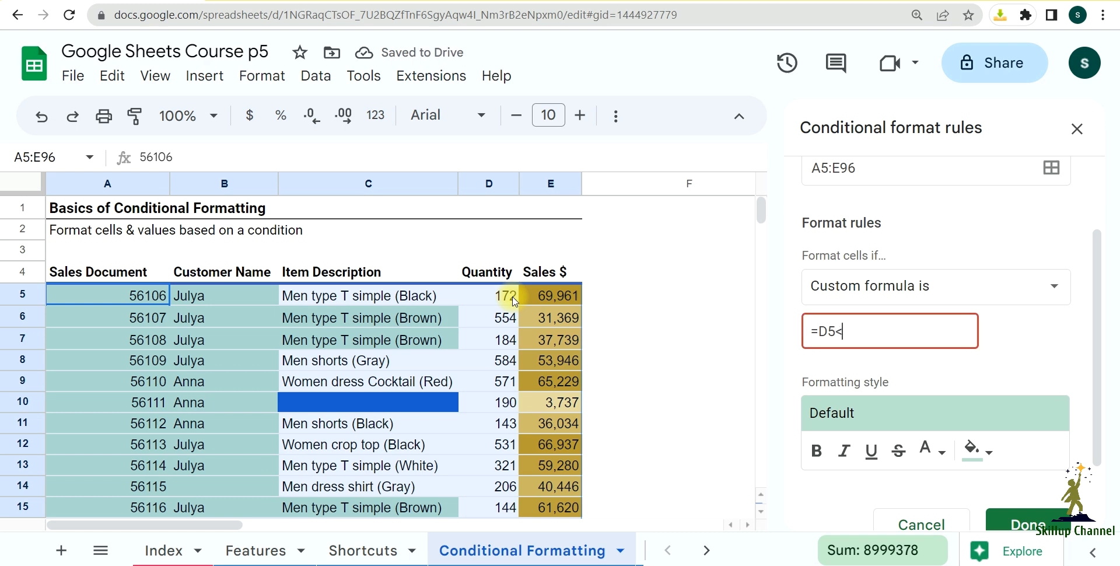
{"action": "type", "text": "200"}
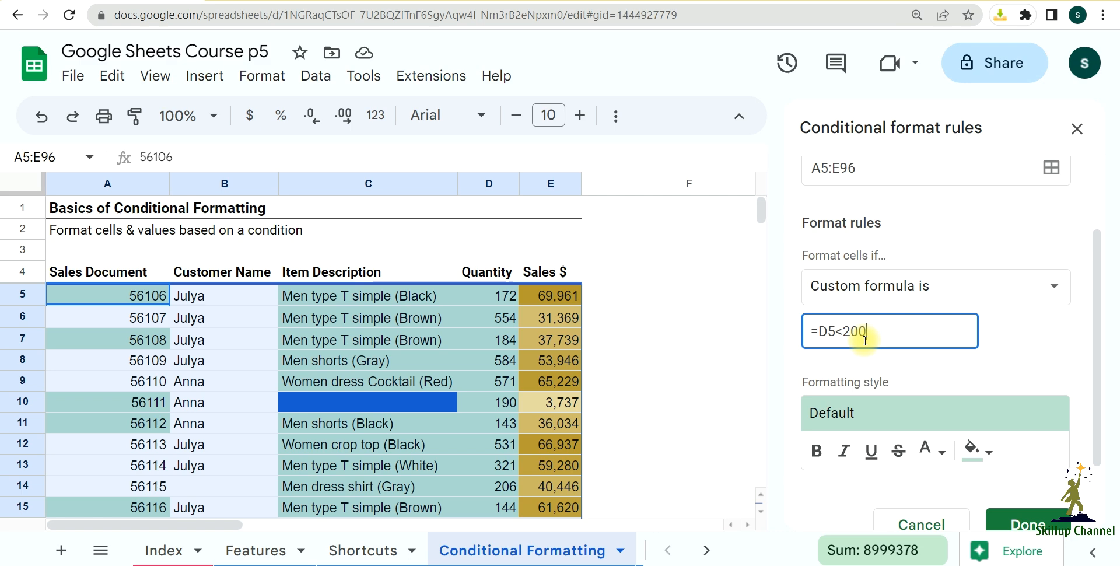
{"action": "left_click", "coordinate": [1028, 527]}
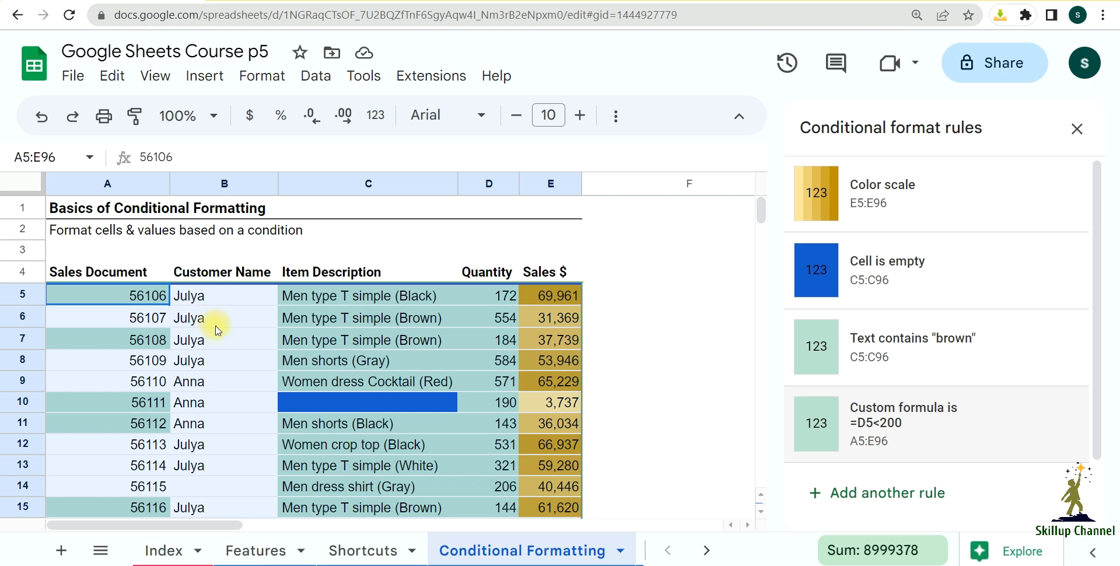
Step: Reopen the custom formula rule, lock its column reference so it reads =$D5<200, and check the row highlighting
{"action": "left_click", "coordinate": [893, 435]}
{"action": "scroll", "coordinate": [877, 403], "scroll_direction": "down", "scroll_amount": 3}
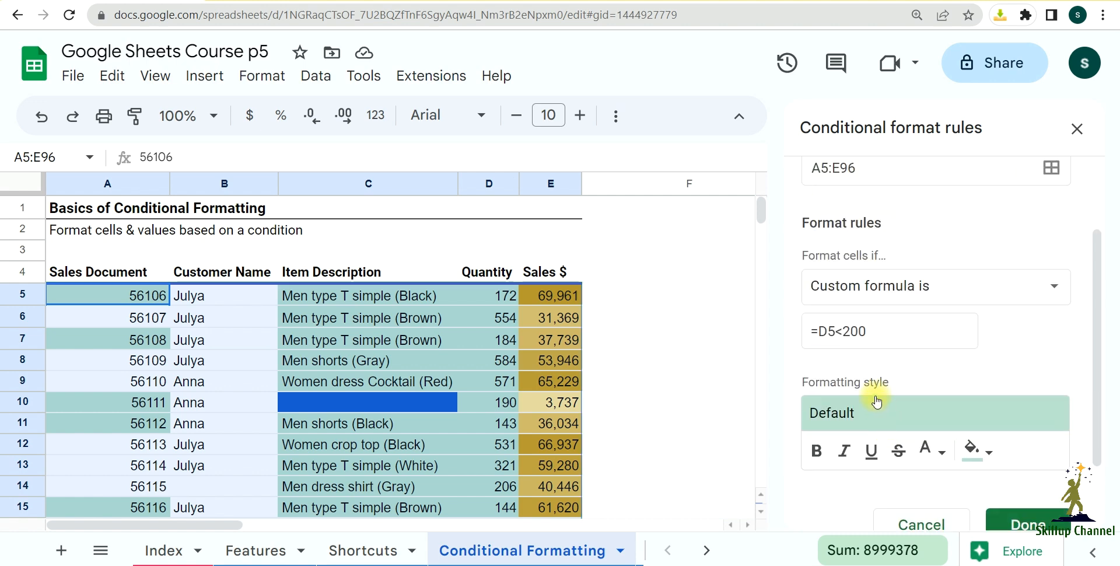
{"action": "left_click", "coordinate": [818, 330]}
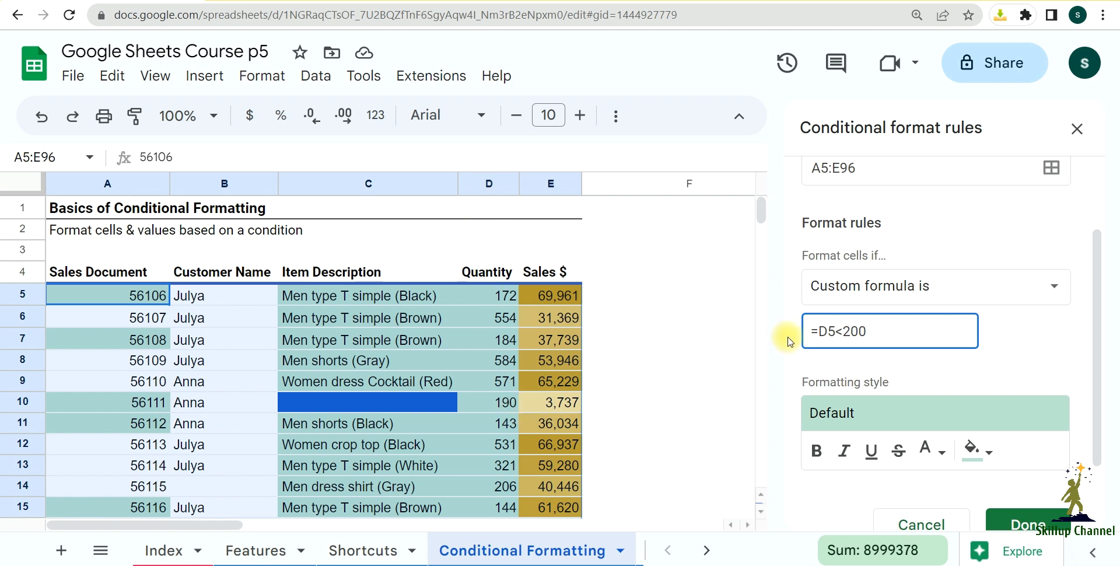
{"action": "type", "text": "$"}
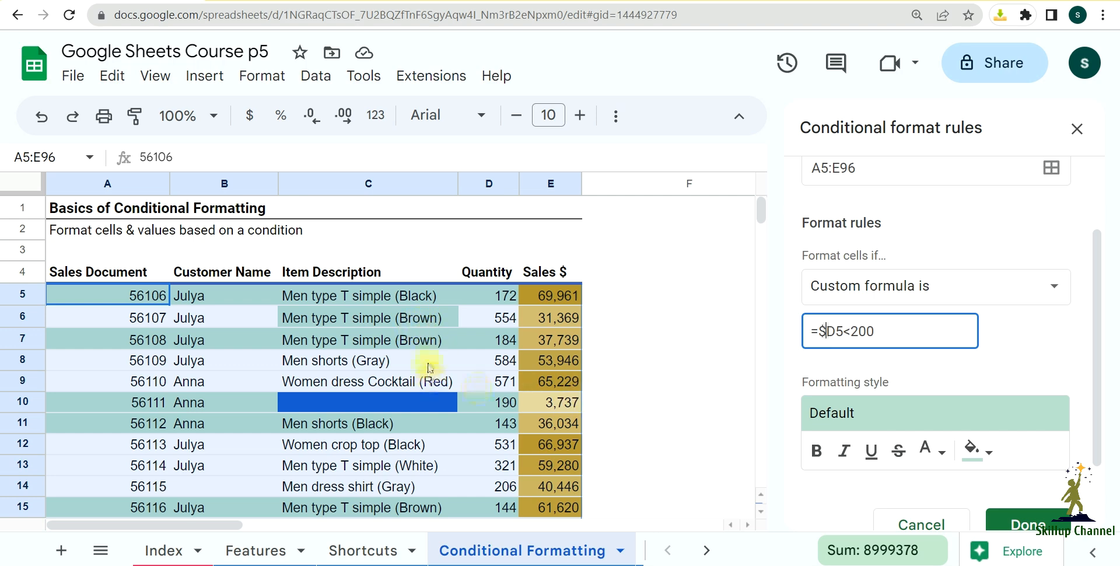
{"action": "scroll", "coordinate": [428, 356], "scroll_direction": "down", "scroll_amount": 2}
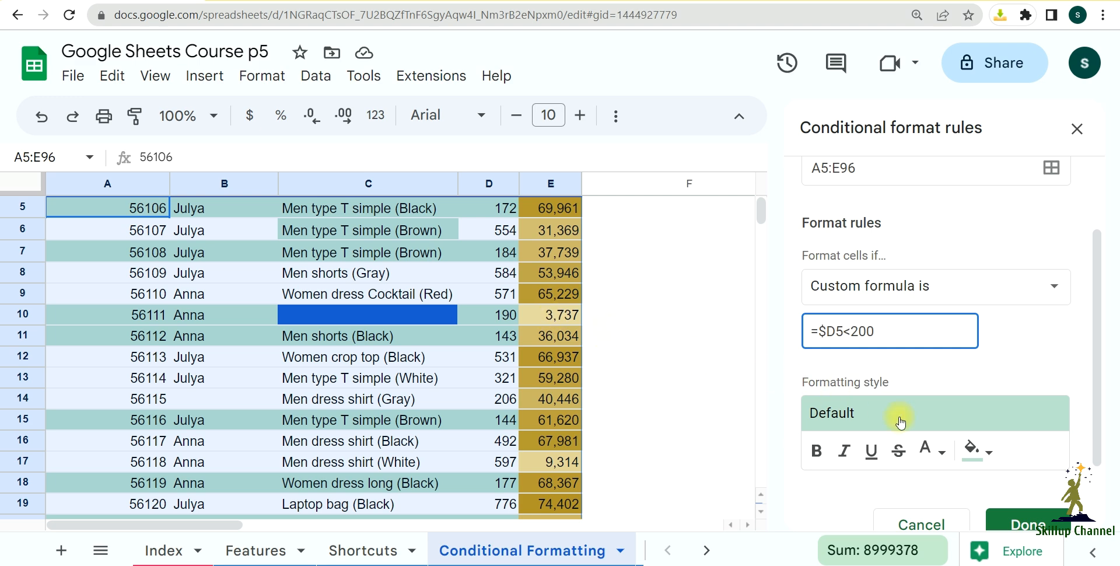
Step: Set the custom formula rule's fill color to dark magenta 1, save the rule and check the highlighted rows
{"action": "left_click", "coordinate": [981, 452]}
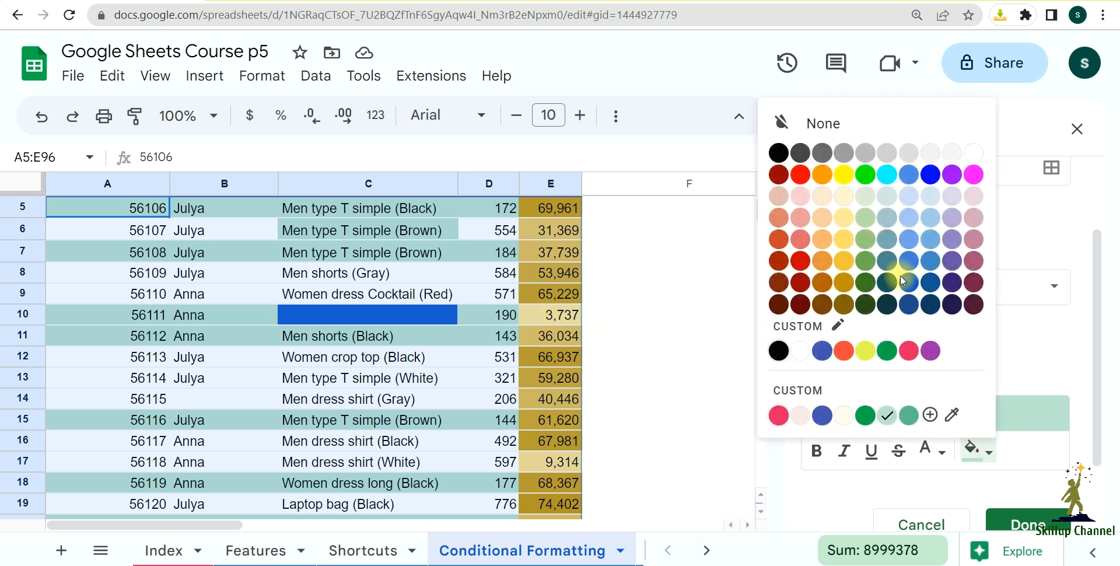
{"action": "left_click", "coordinate": [975, 264]}
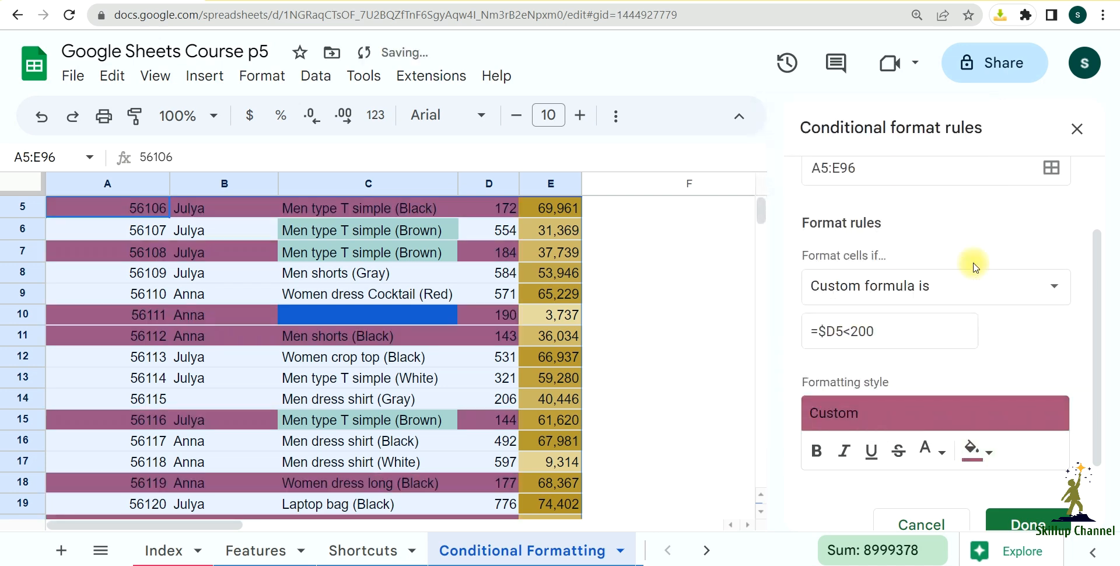
{"action": "left_click", "coordinate": [1026, 523]}
{"action": "scroll", "coordinate": [495, 390], "scroll_direction": "up", "scroll_amount": 2}
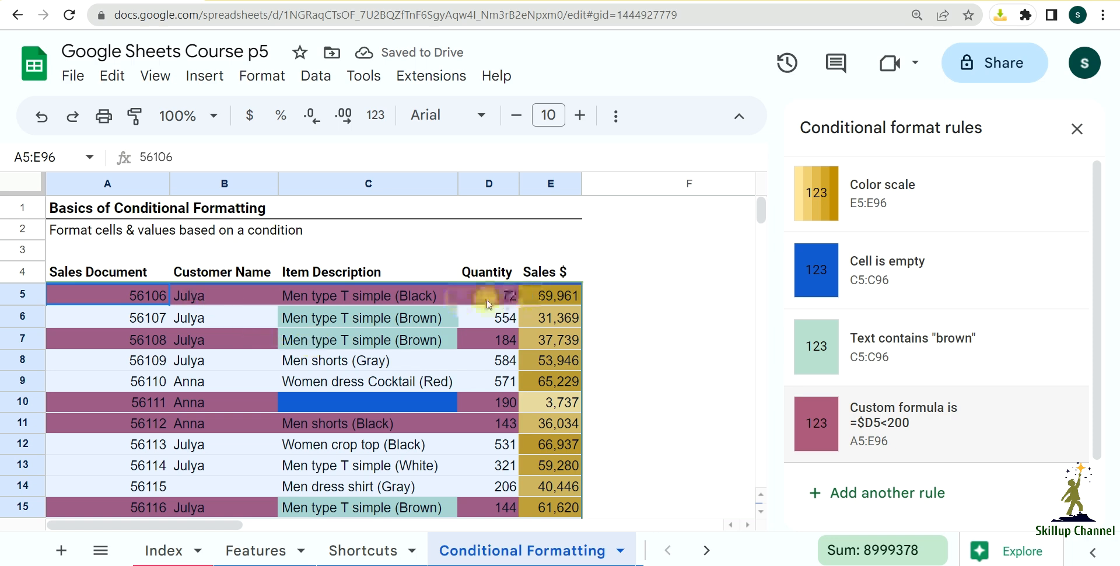
{"action": "scroll", "coordinate": [262, 366], "scroll_direction": "down", "scroll_amount": 2}
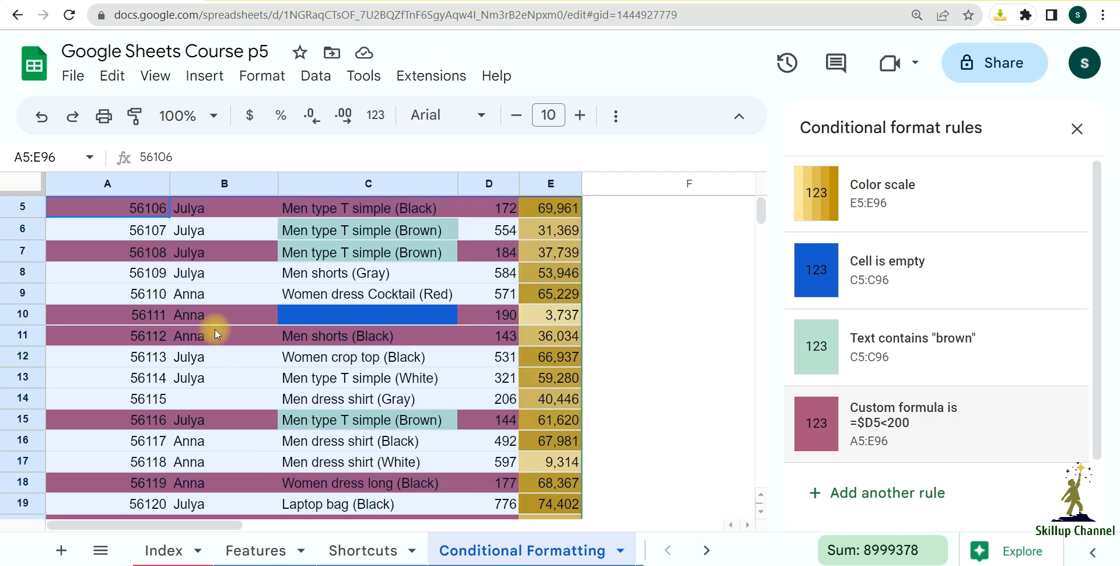
Step: Move the custom formula rule =$D5<200 to first place, above the color scale rule, and check the row highlighting throughout the table
{"action": "scroll", "coordinate": [410, 443], "scroll_direction": "down", "scroll_amount": 2}
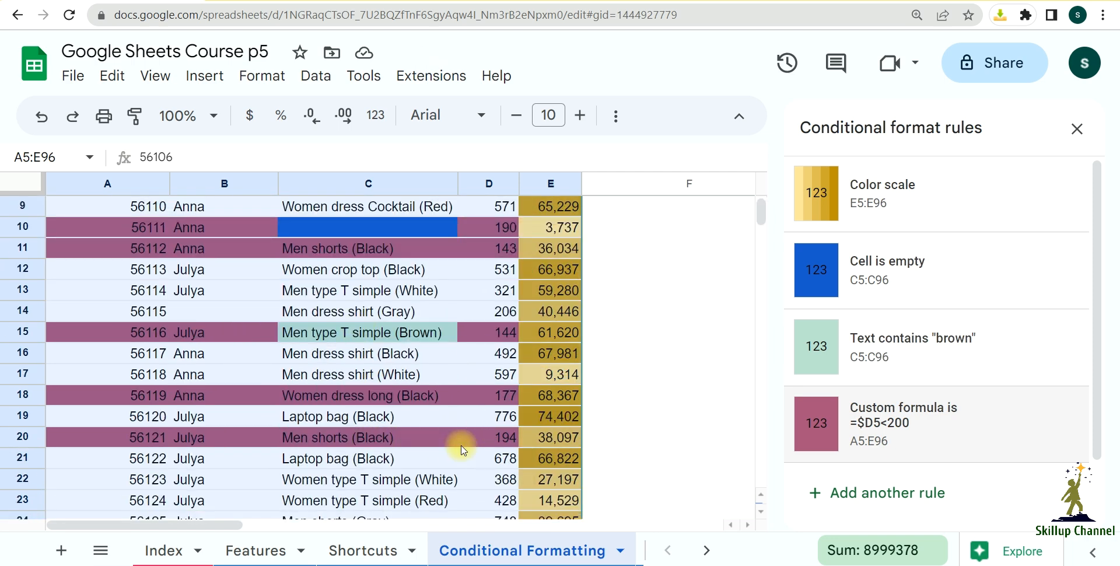
{"action": "scroll", "coordinate": [601, 452], "scroll_direction": "down", "scroll_amount": 5}
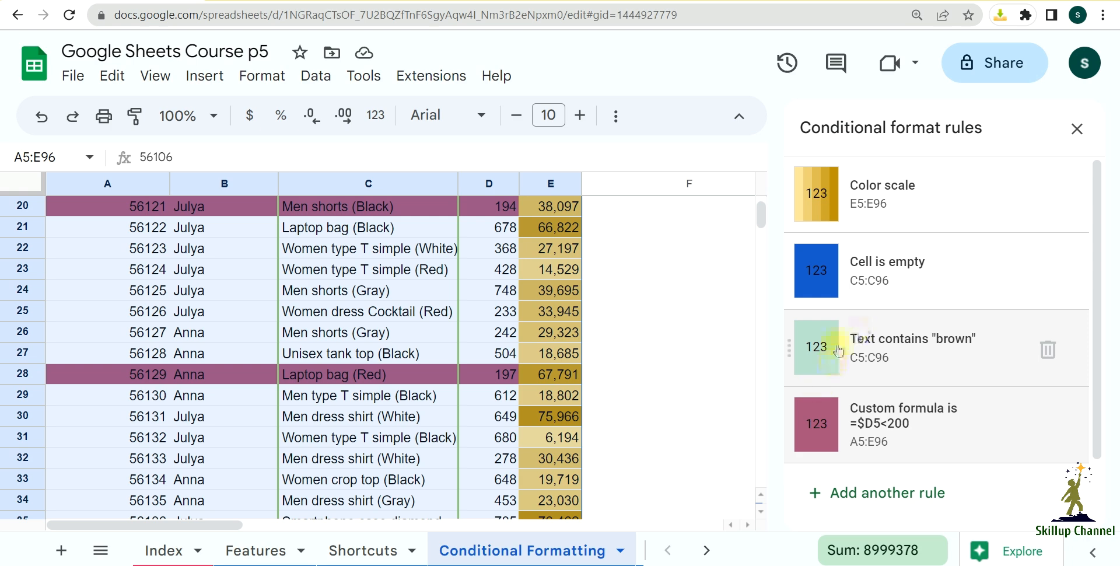
{"action": "scroll", "coordinate": [652, 415], "scroll_direction": "up", "scroll_amount": 9}
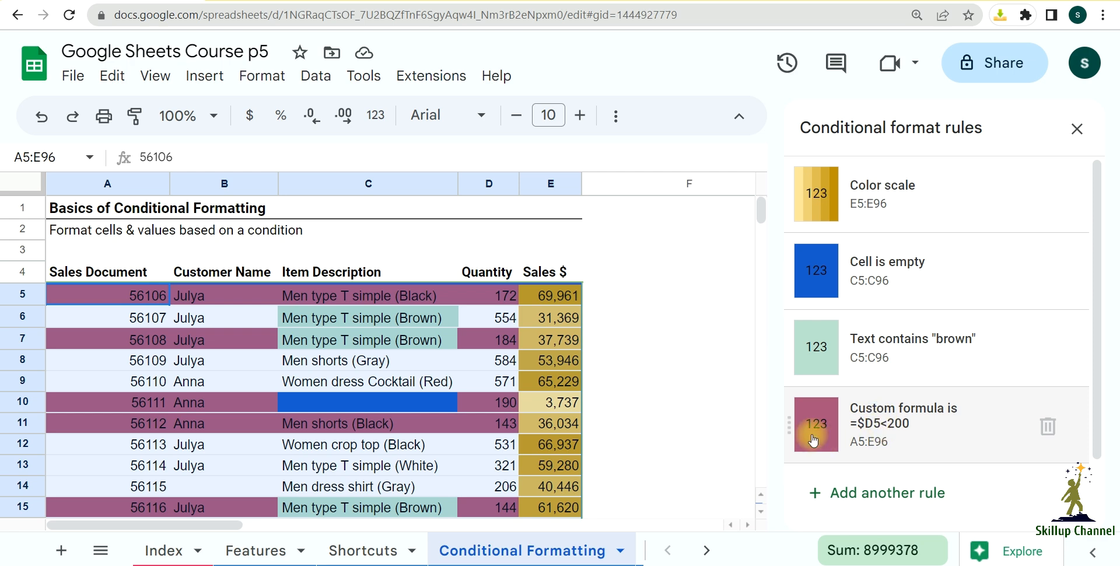
{"action": "left_click_drag", "start_coordinate": [790, 422], "coordinate": [791, 197]}
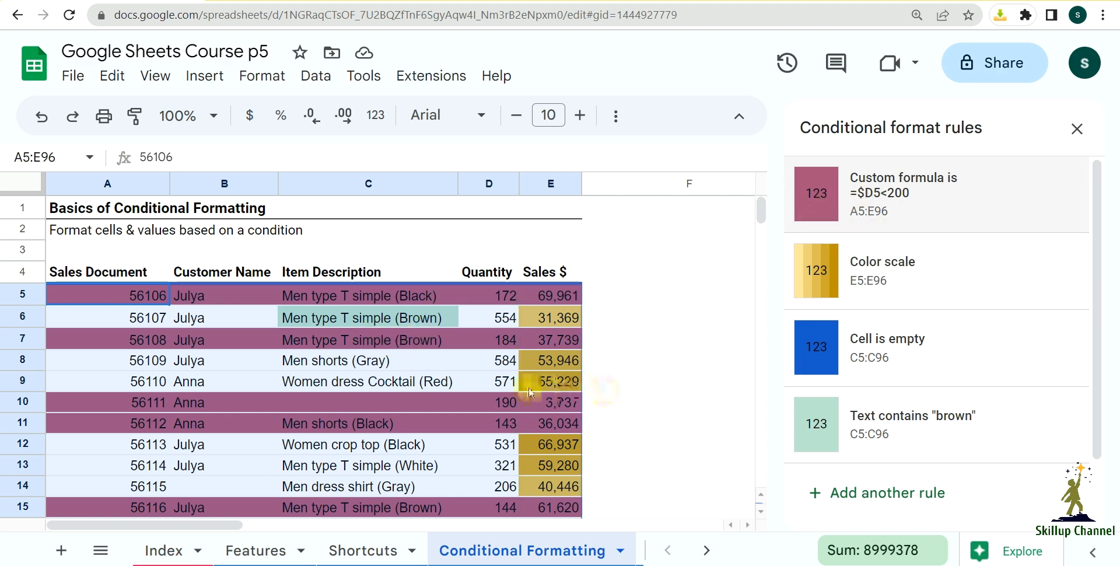
{"action": "scroll", "coordinate": [514, 384], "scroll_direction": "down", "scroll_amount": 15}
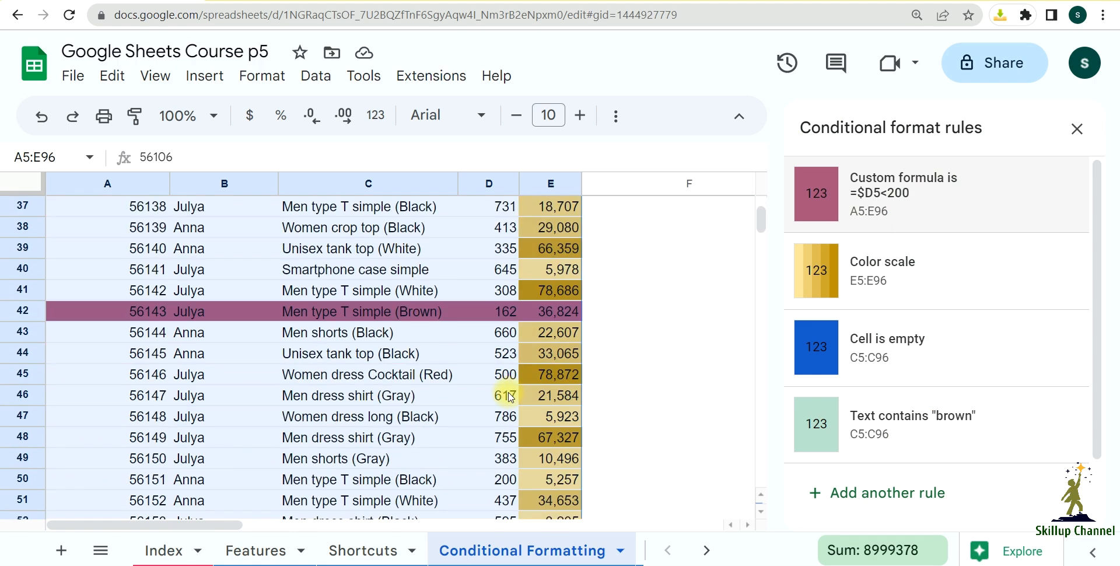
{"action": "scroll", "coordinate": [583, 431], "scroll_direction": "down", "scroll_amount": 10}
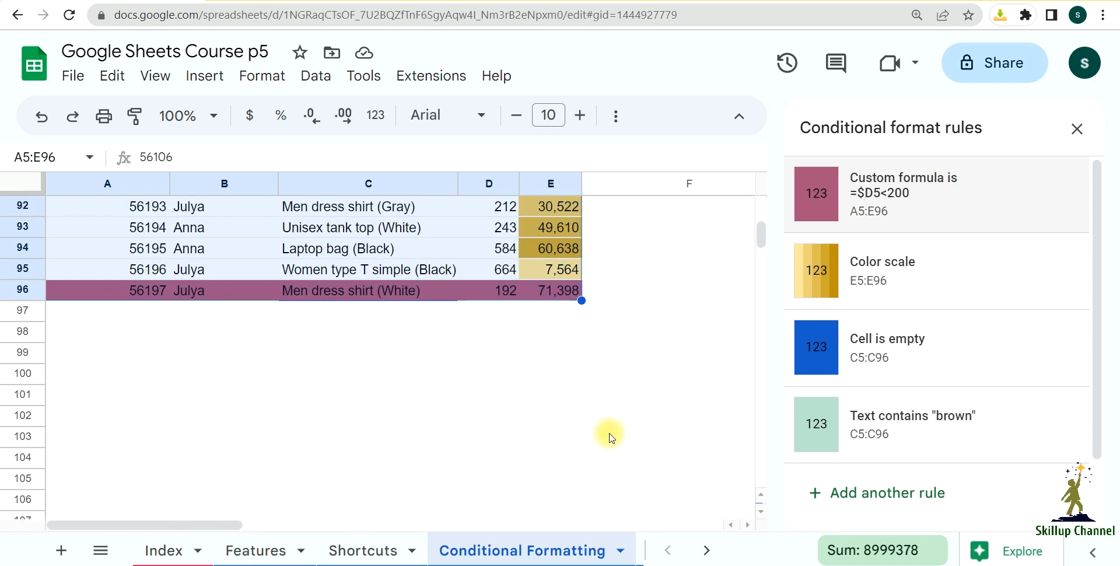
{"action": "scroll", "coordinate": [609, 438], "scroll_direction": "up", "scroll_amount": 20}
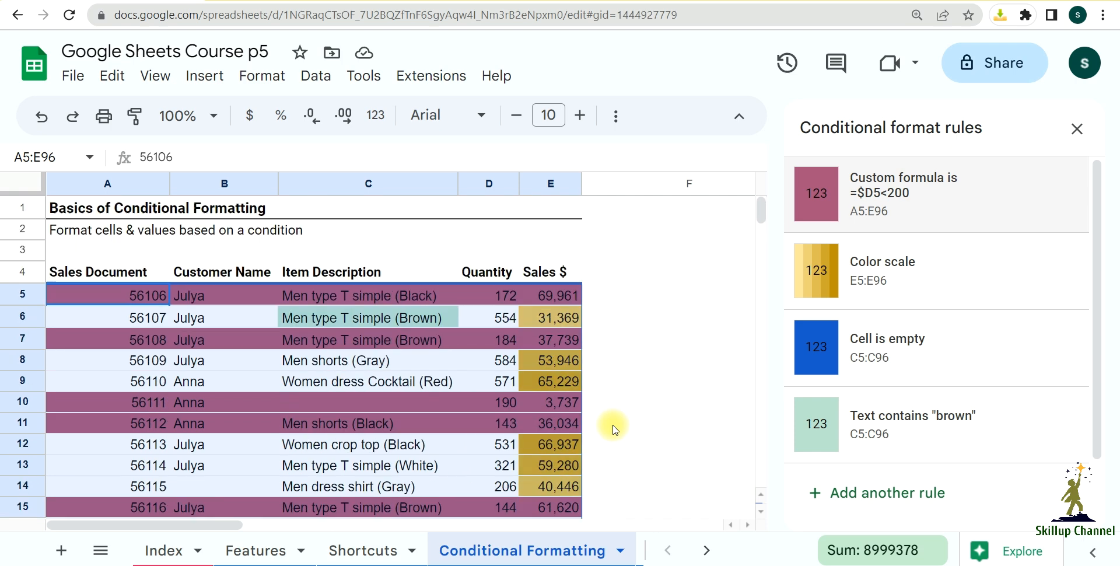
{"action": "scroll", "coordinate": [618, 423], "scroll_direction": "down", "scroll_amount": 1}
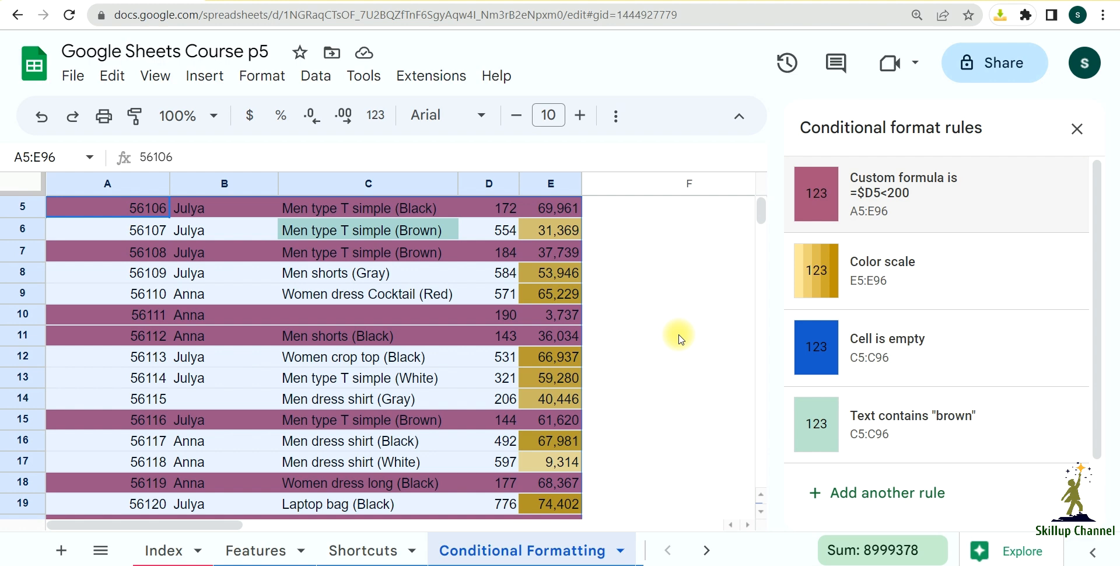
{"action": "scroll", "coordinate": [680, 339], "scroll_direction": "up", "scroll_amount": 2}
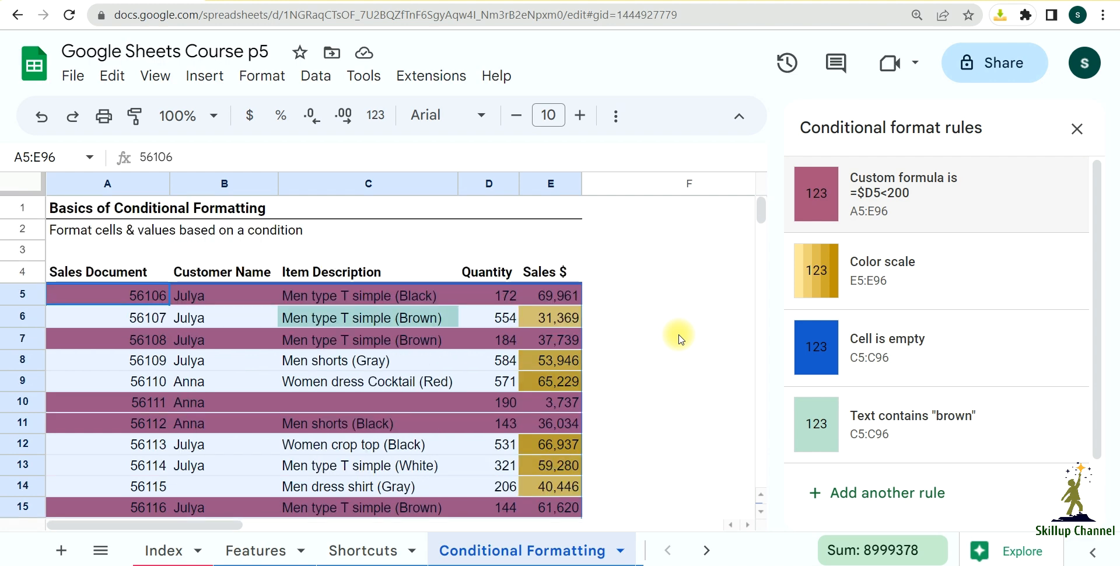